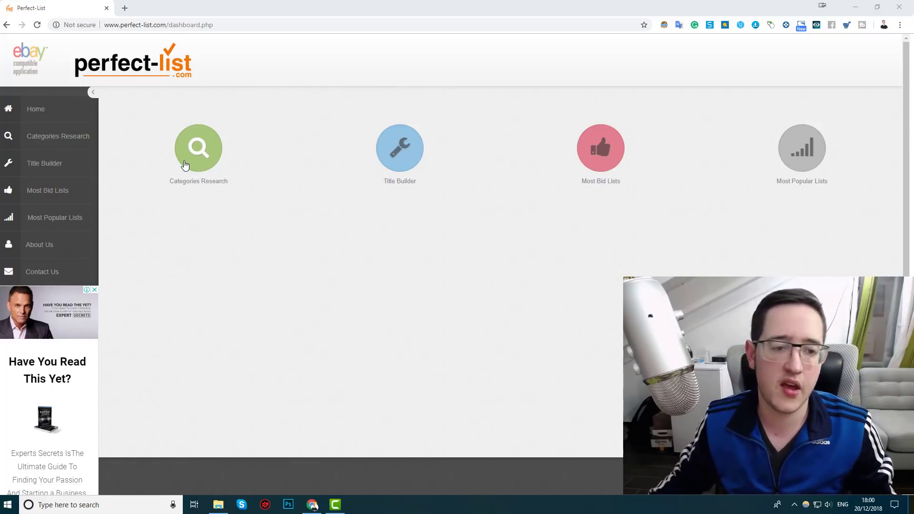
Step: Open Categories Research and pick eBay.com [USA] as the Ebay Site, keeping All Categorys
click(42, 137)
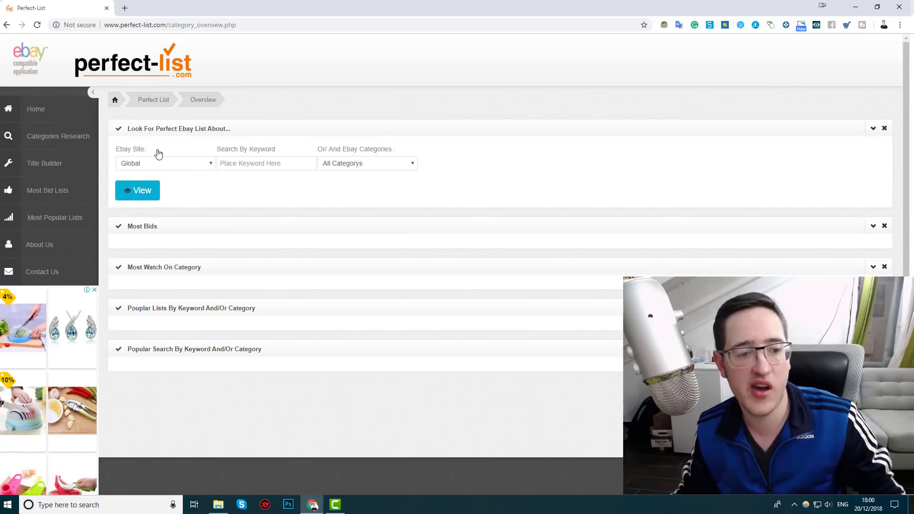
click(153, 164)
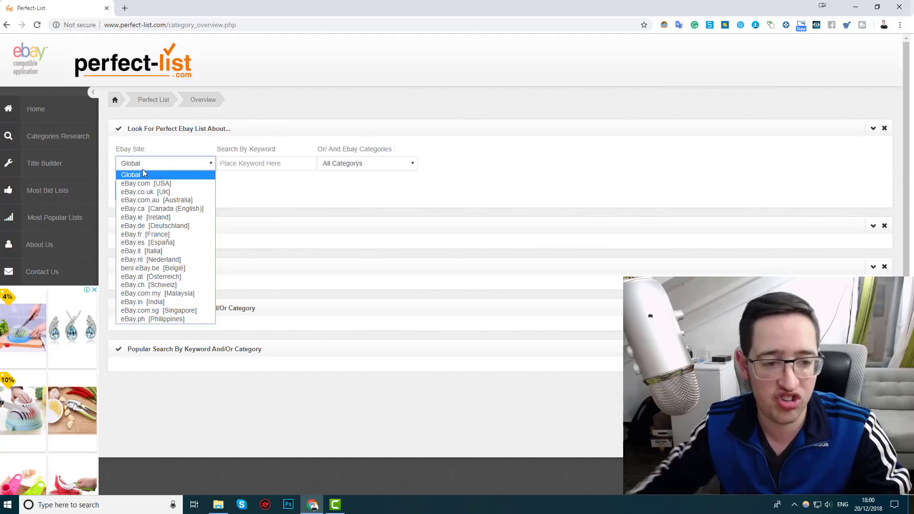
click(189, 183)
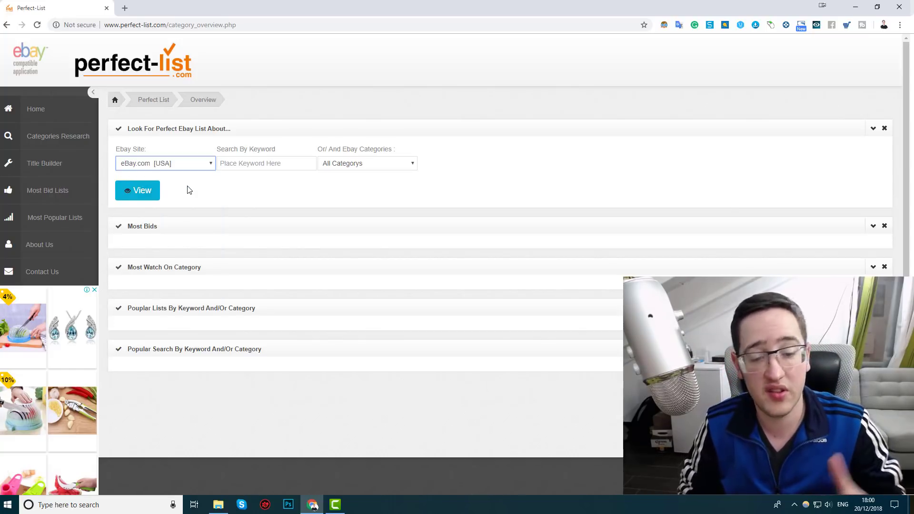
click(181, 171)
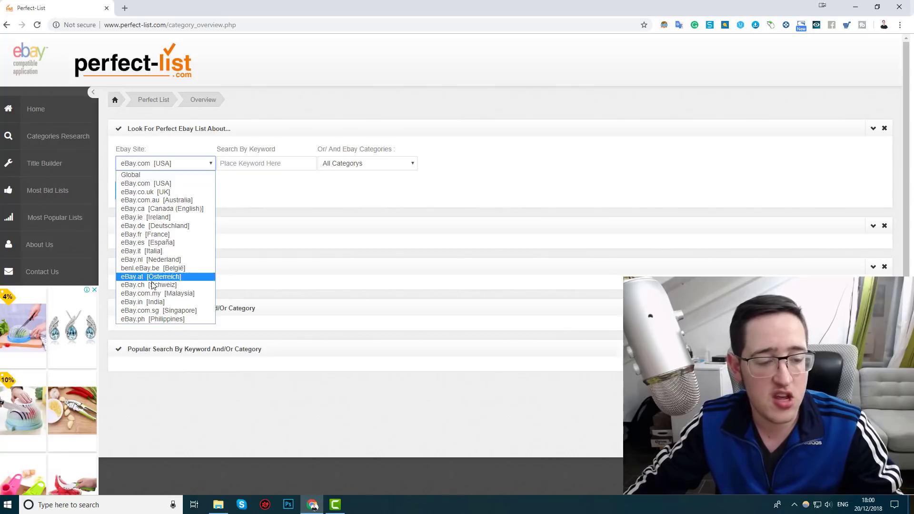
click(269, 162)
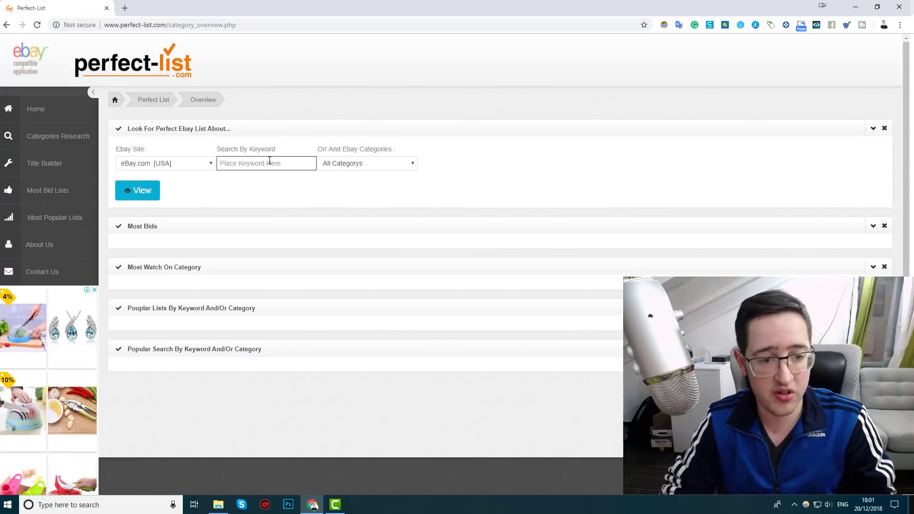
Step: Search 'kitchen gadgets' in Home, Garden on eBay.com [USA] to show Most Bids results
text(kitchen )
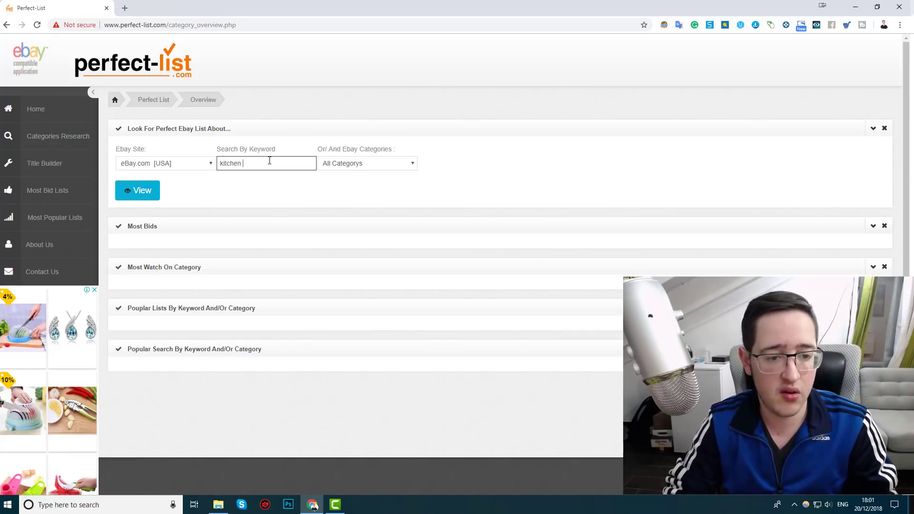
text(gadgets)
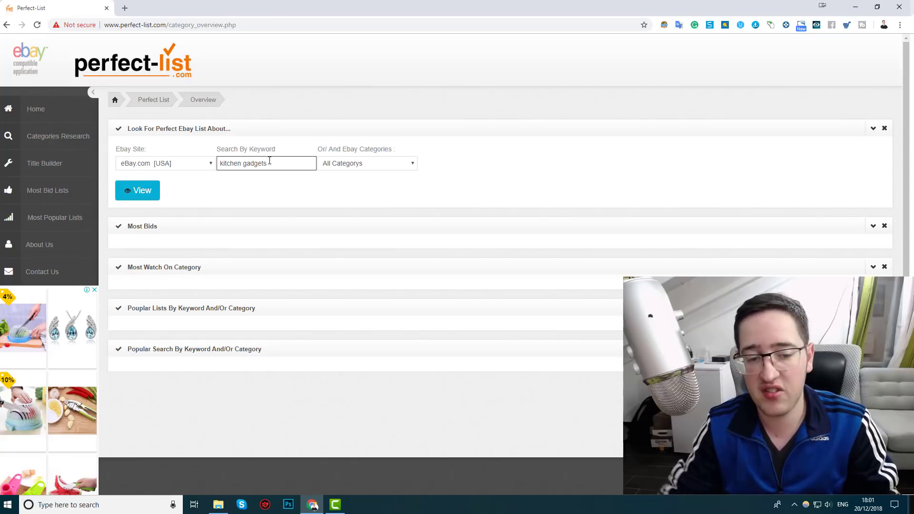
click(367, 164)
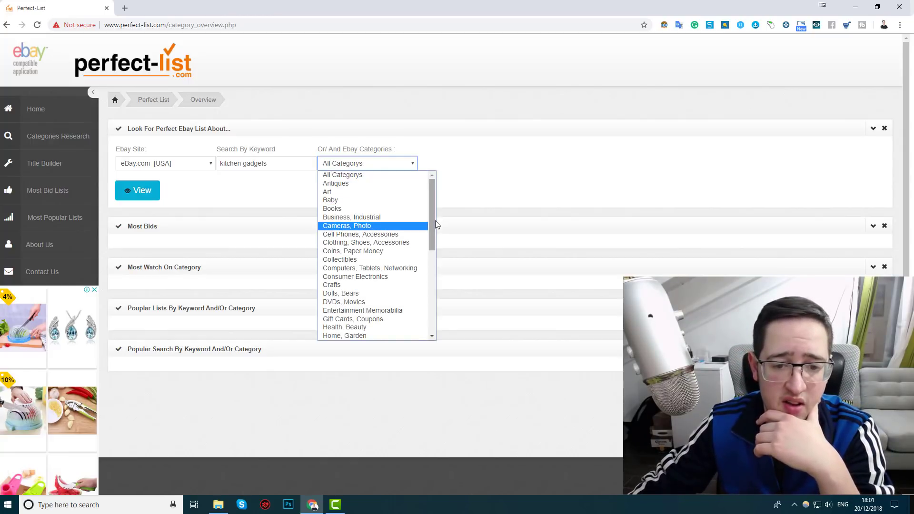
mouse_move(435, 221)
mouse_down()
mouse_move(427, 305)
mouse_move(440, 267)
mouse_up()
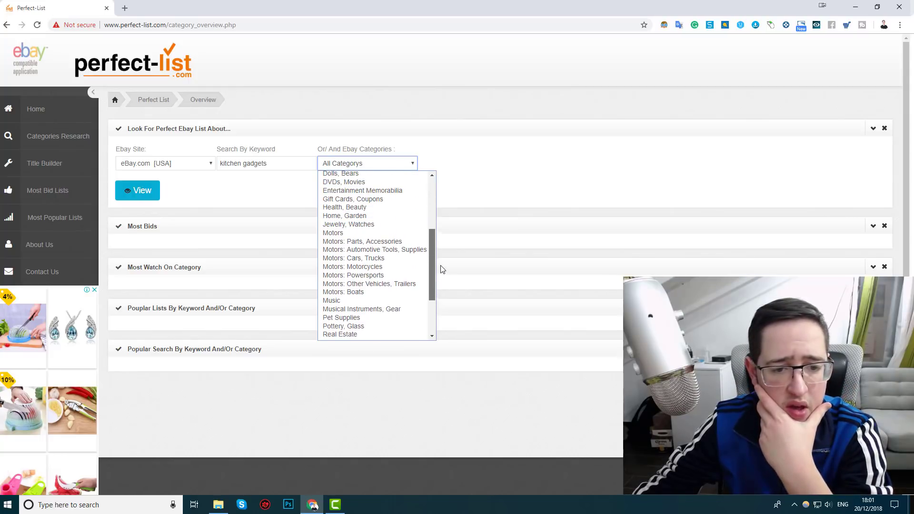
click(338, 218)
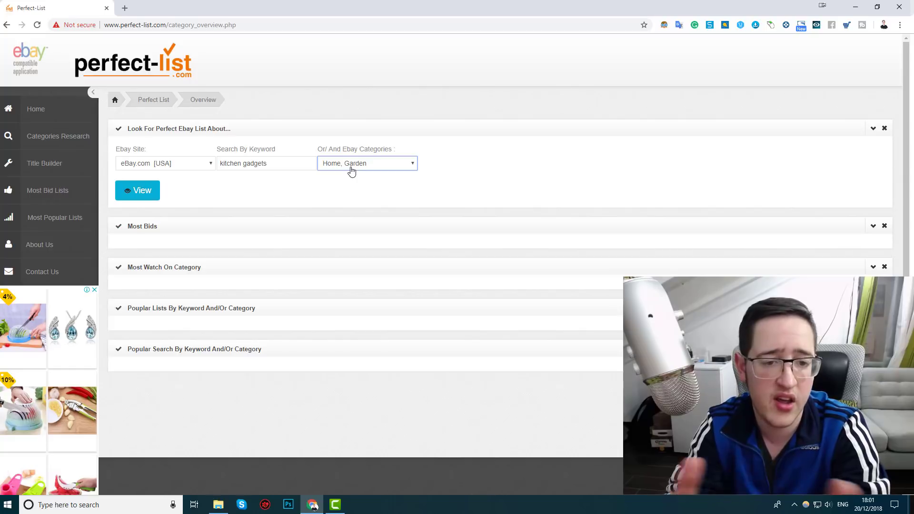
click(352, 170)
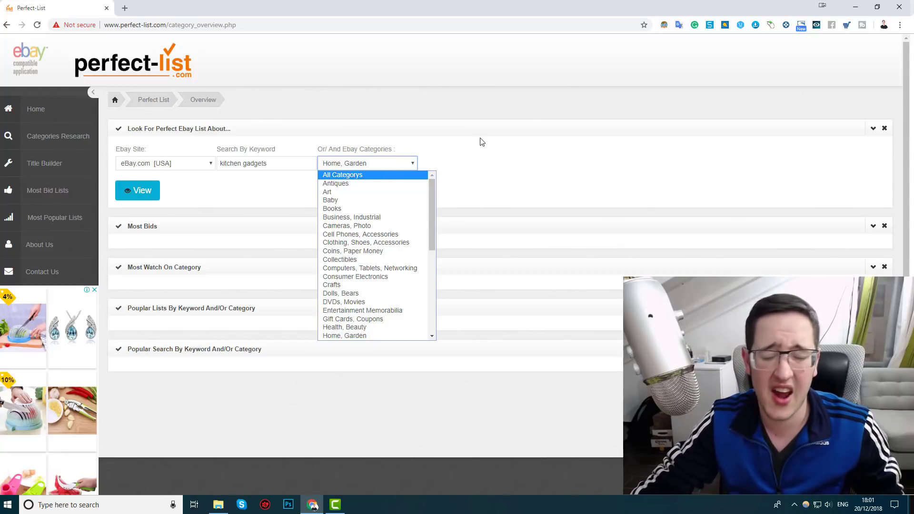
click(472, 149)
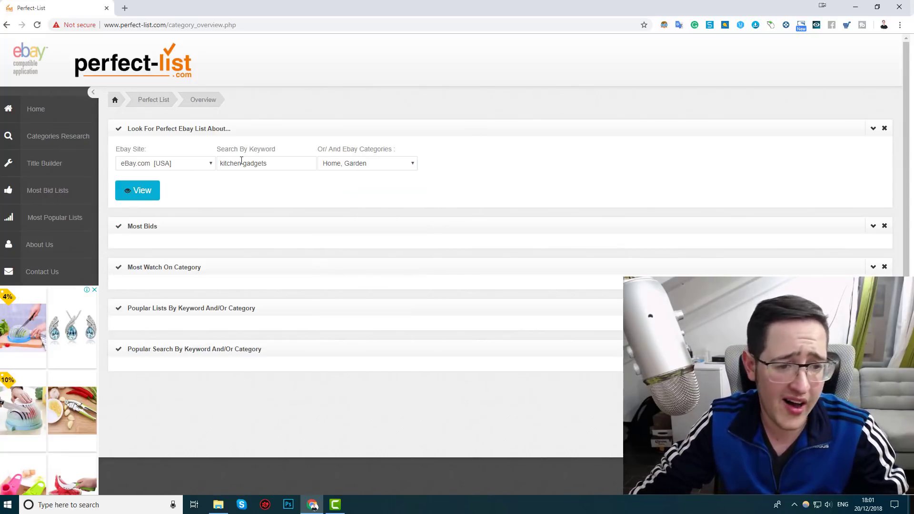
click(135, 192)
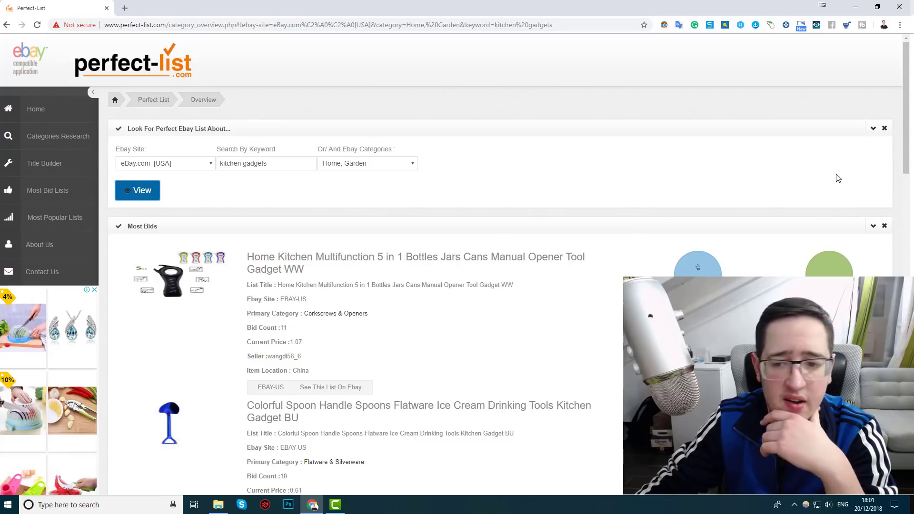
Step: Open the top Most Bids result, the 5-in-1 opener, on eBay
drag(906, 141, 891, 167)
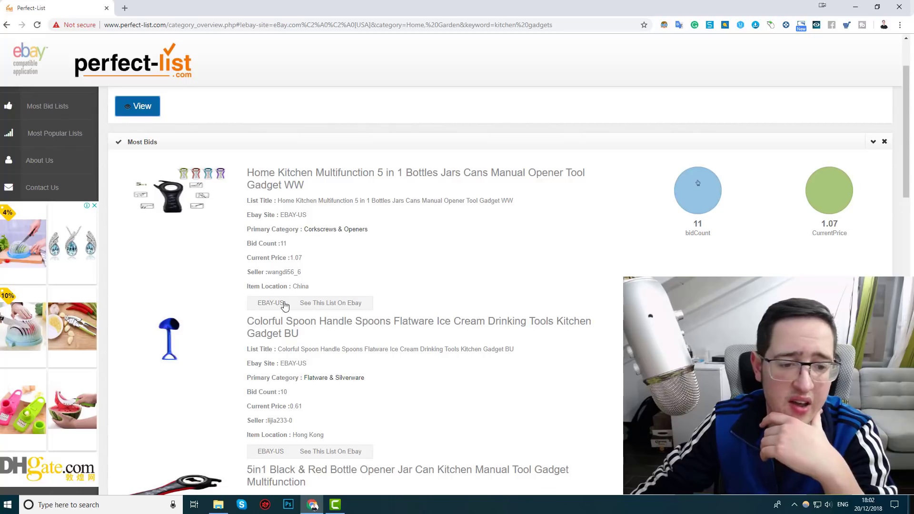
click(344, 306)
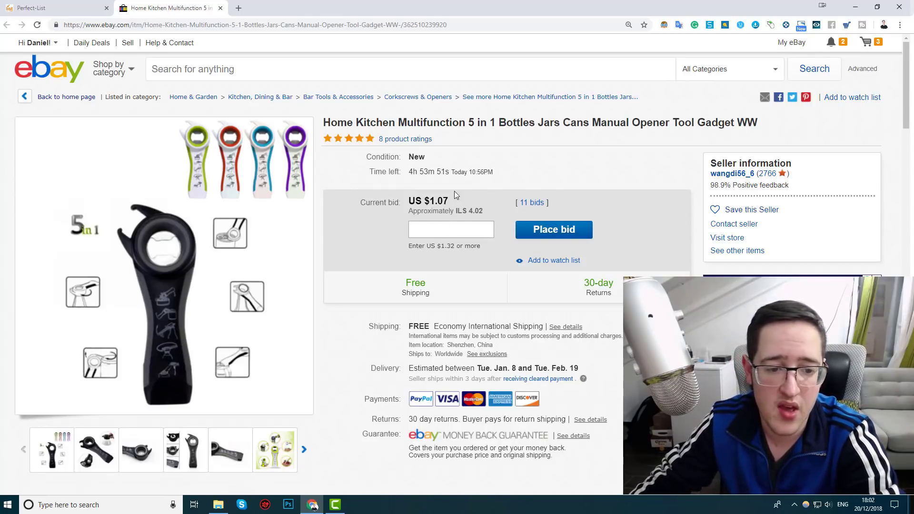
Step: Review the opener's eBay item page, then go back to the Perfect-List results tab
scroll(454, 192, down, 1)
scroll(454, 191, up, 1)
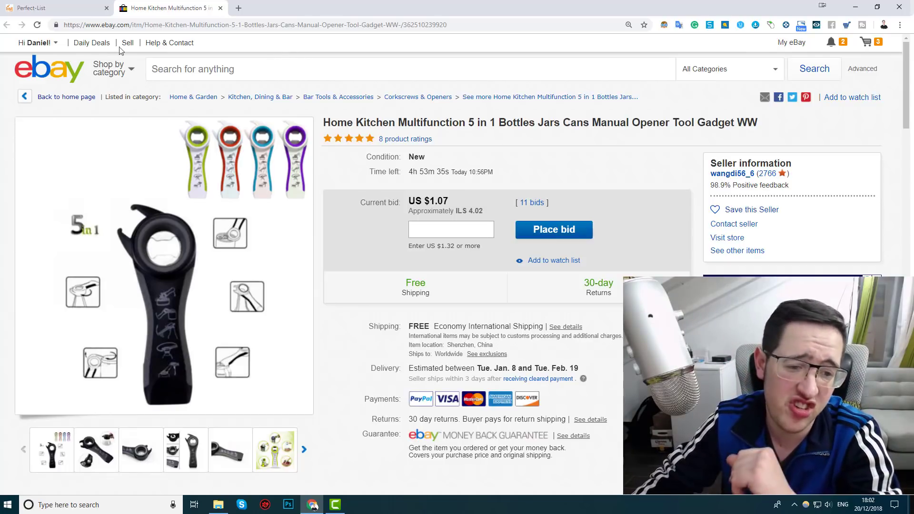
click(88, 6)
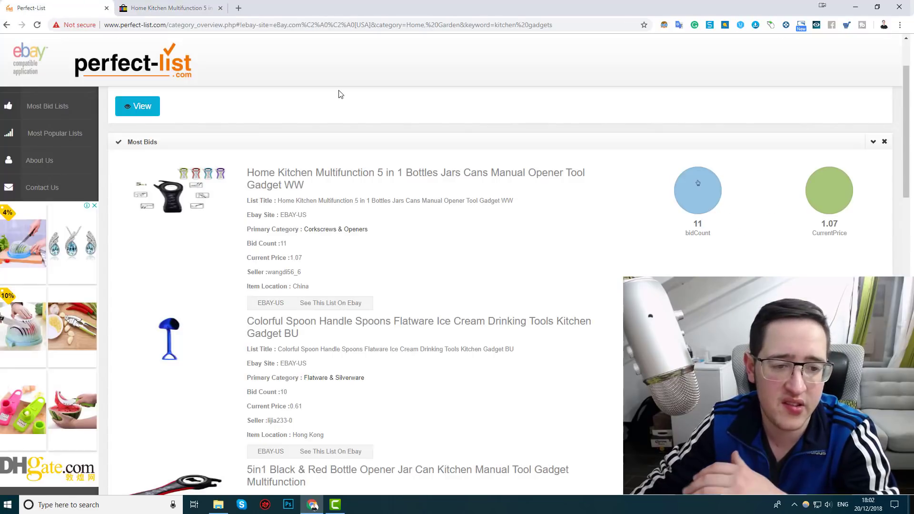
click(193, 6)
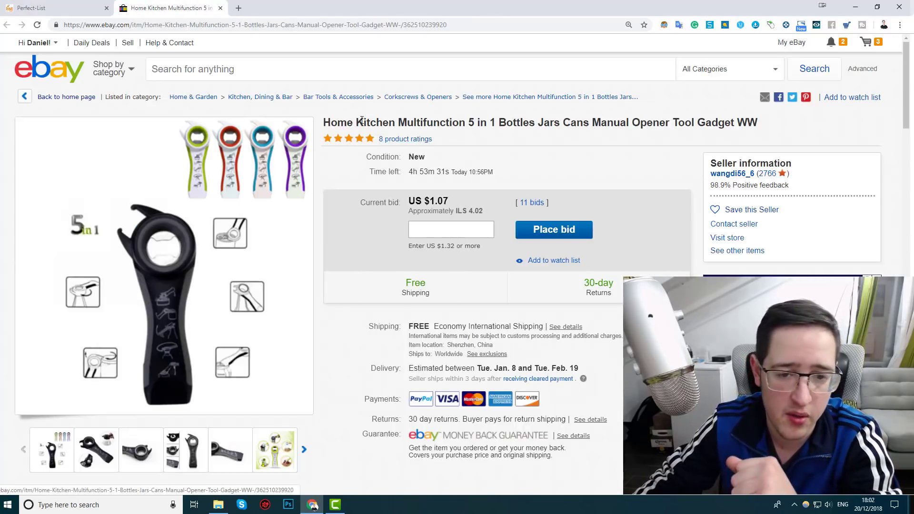
mouse_move(338, 142)
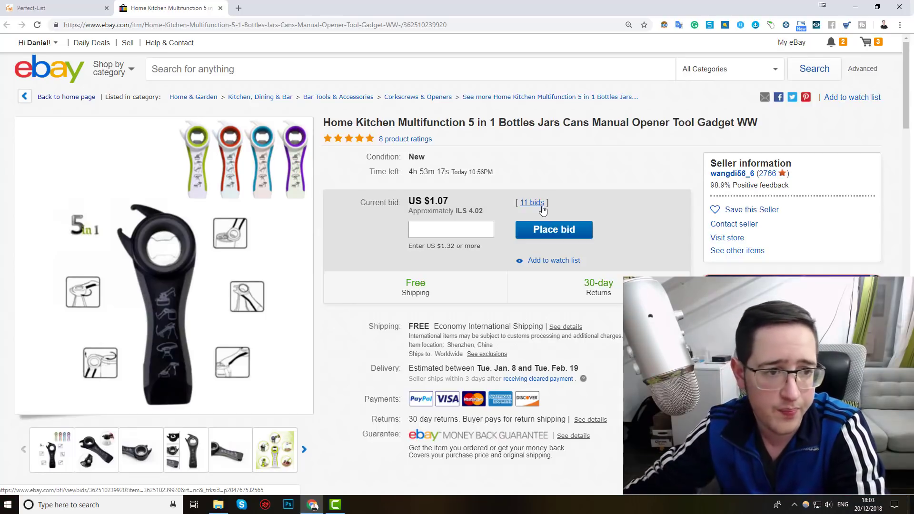
click(101, 6)
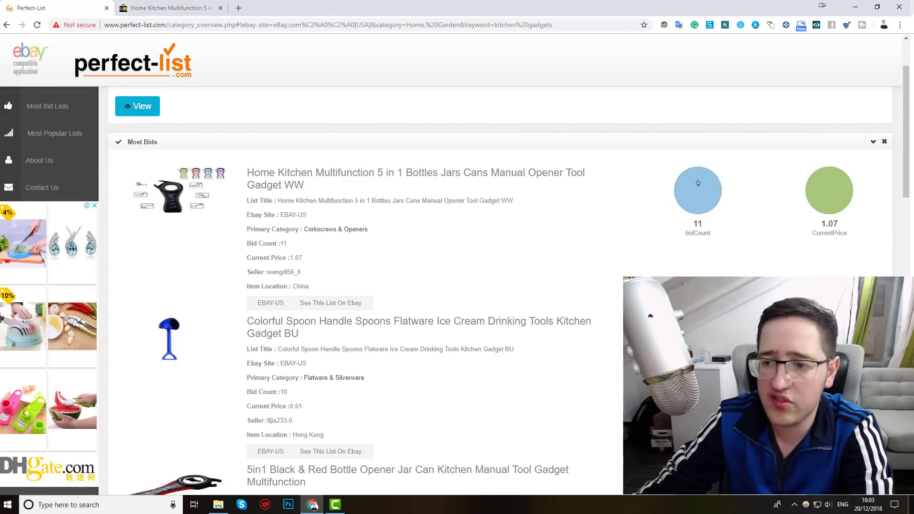
Step: Open the third result, the 5in1 Black & Red Bottle Opener, on eBay in a new tab
scroll(671, 162, down, 3)
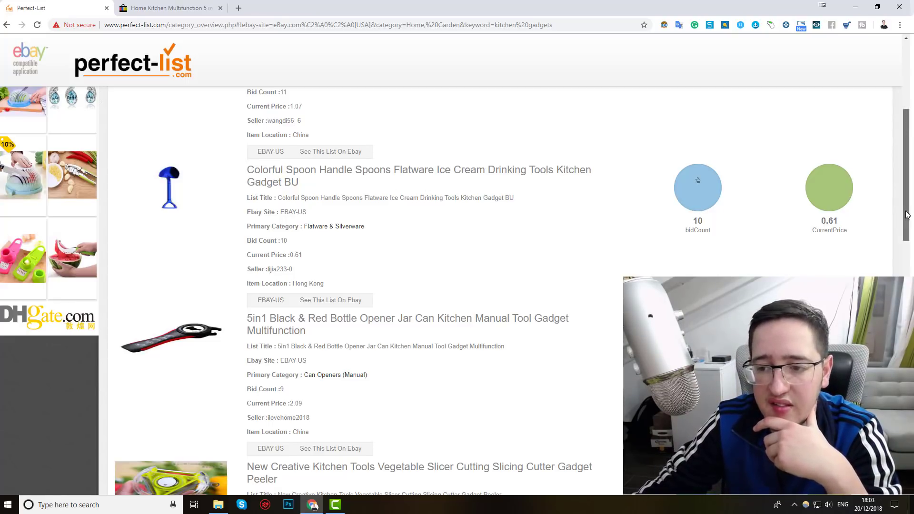
scroll(899, 237, down, 2)
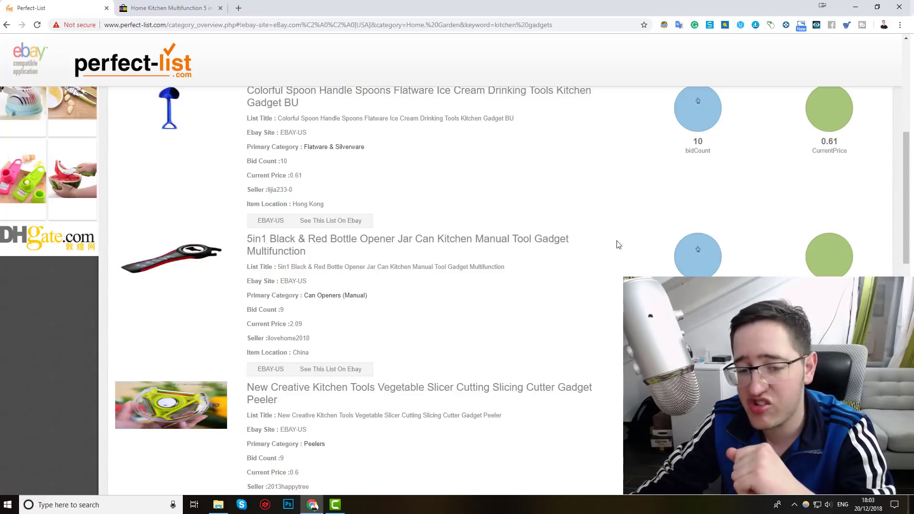
right_click(298, 371)
click(328, 375)
Step: View the bottle opener tab, then open the Home Kitchen Multifunction listing in another new tab
click(196, 10)
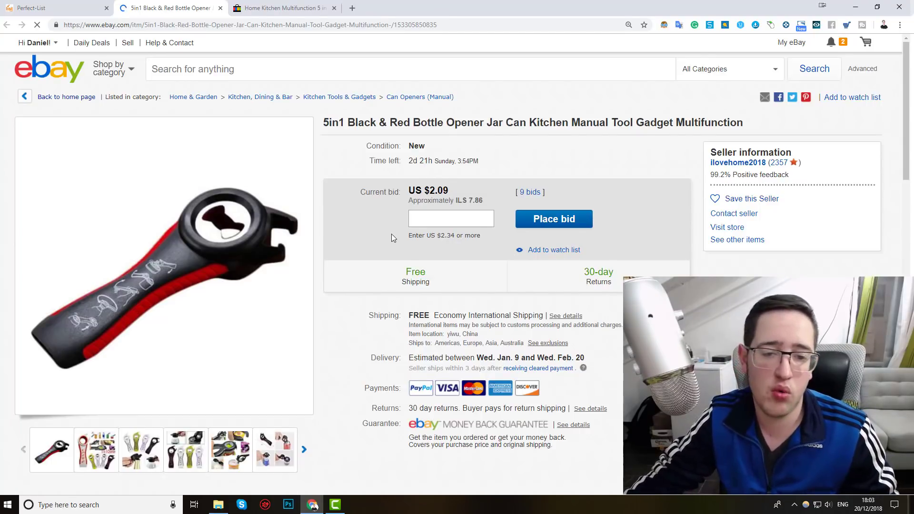
click(72, 8)
scroll(269, 286, up, 5)
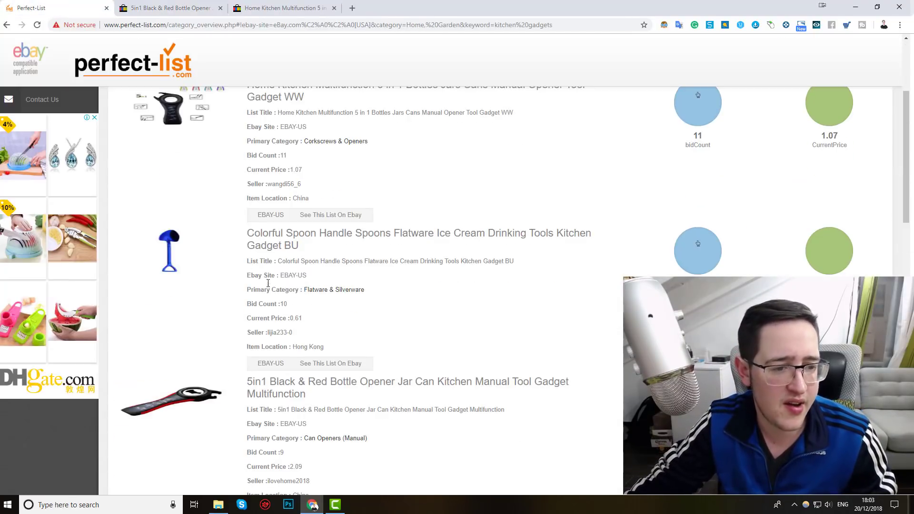
right_click(304, 186)
click(323, 190)
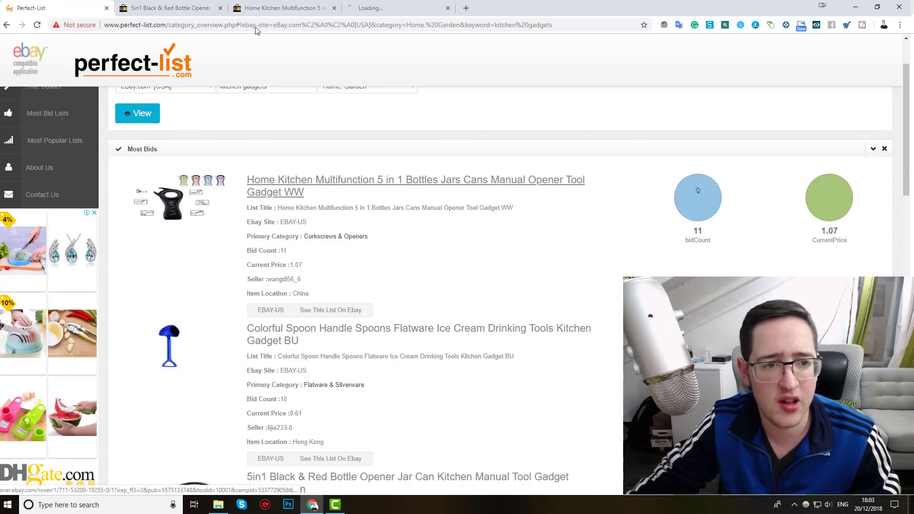
Step: Compare both eBay listings, highlighting the Multifunction listing's remaining auction time
click(286, 8)
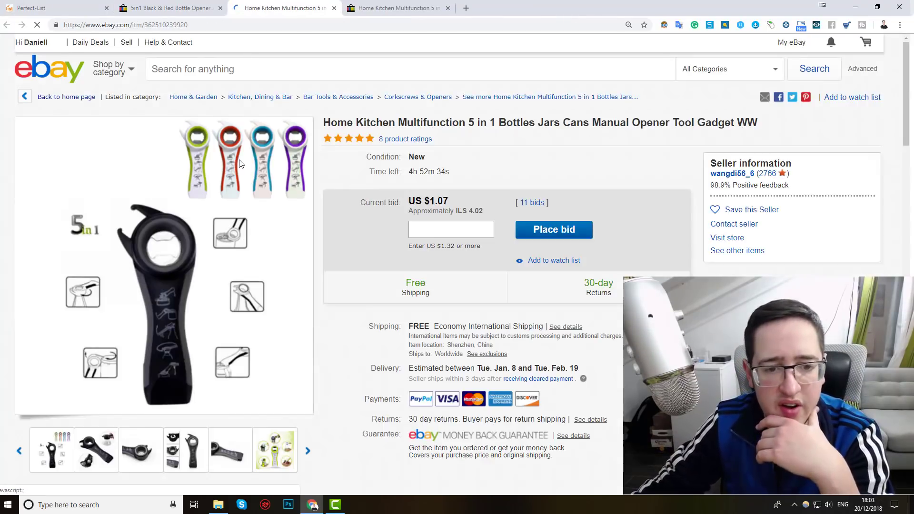
click(225, 6)
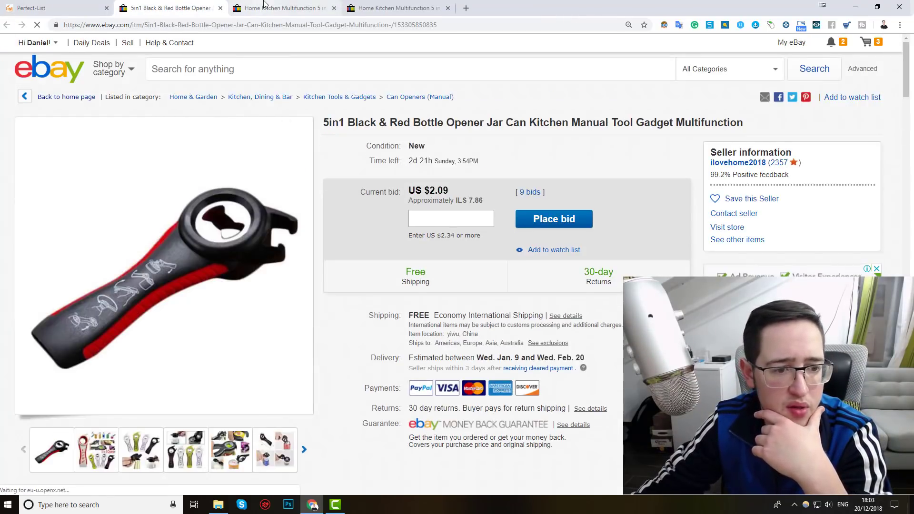
click(266, 8)
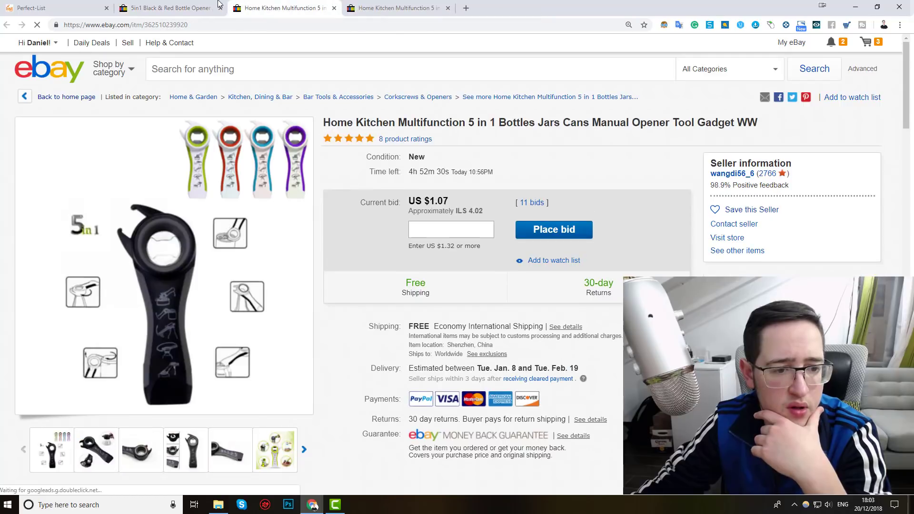
click(178, 5)
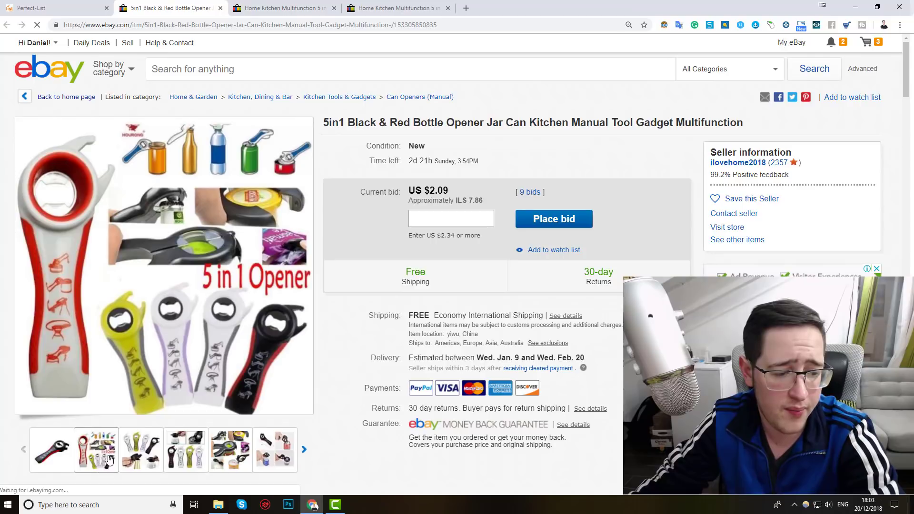
click(281, 7)
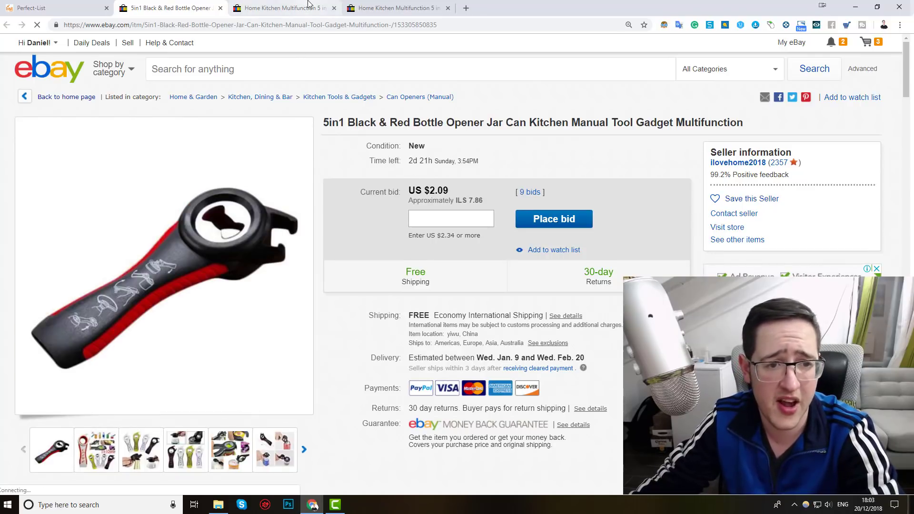
click(164, 9)
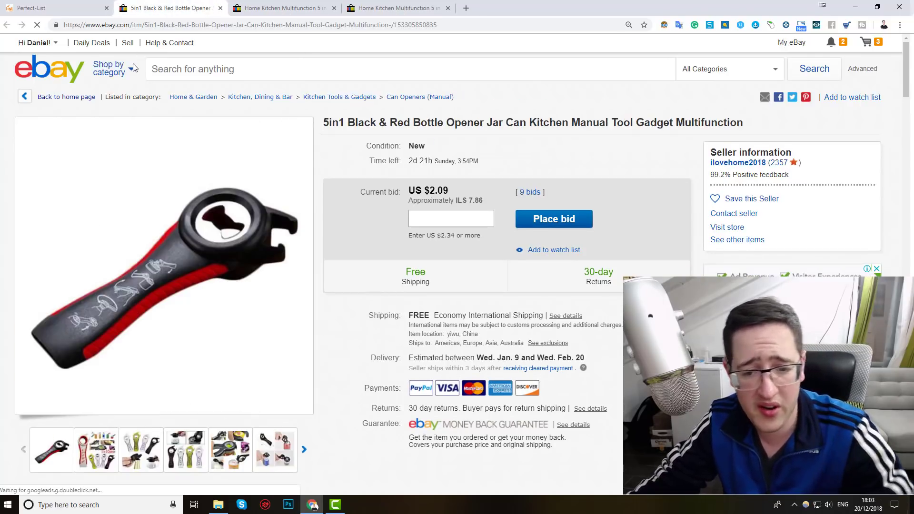
click(251, 7)
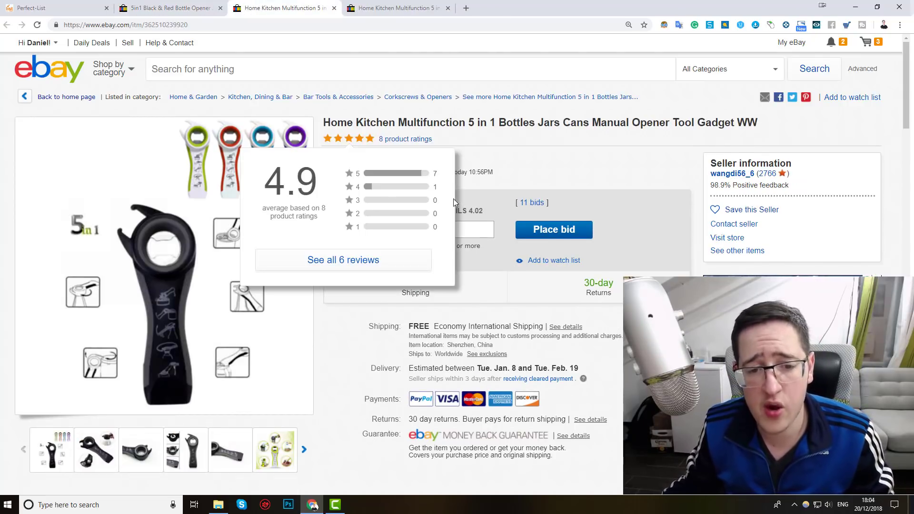
mouse_move(445, 190)
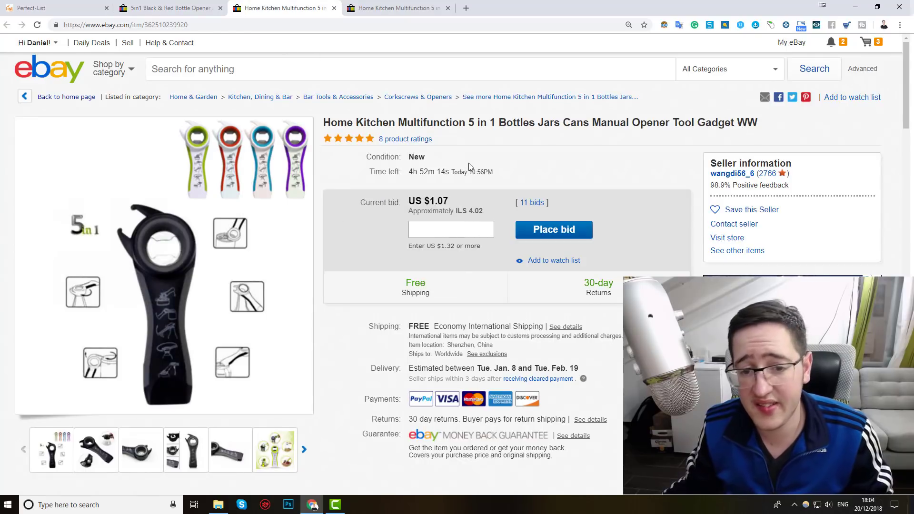
triple_click(433, 170)
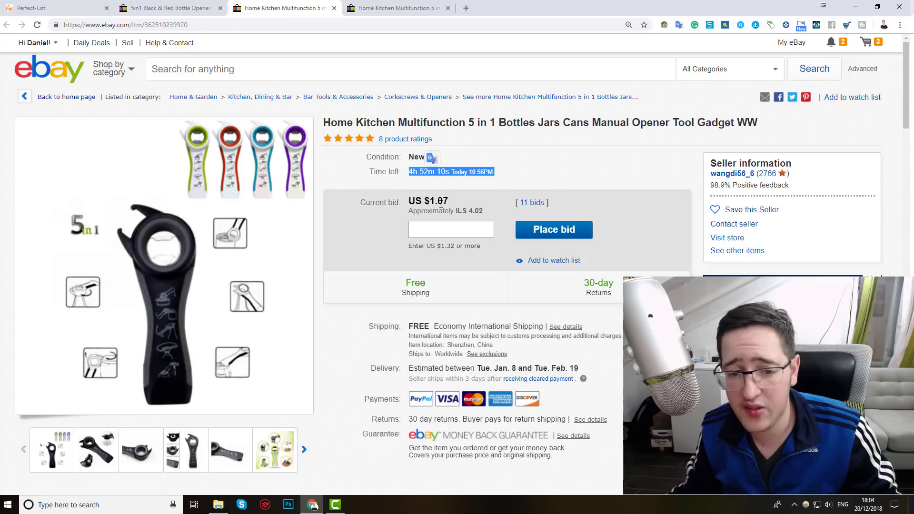
Step: Recheck the bottle opener and Multifunction listings, then return to the Perfect-List Most Bids results
click(197, 4)
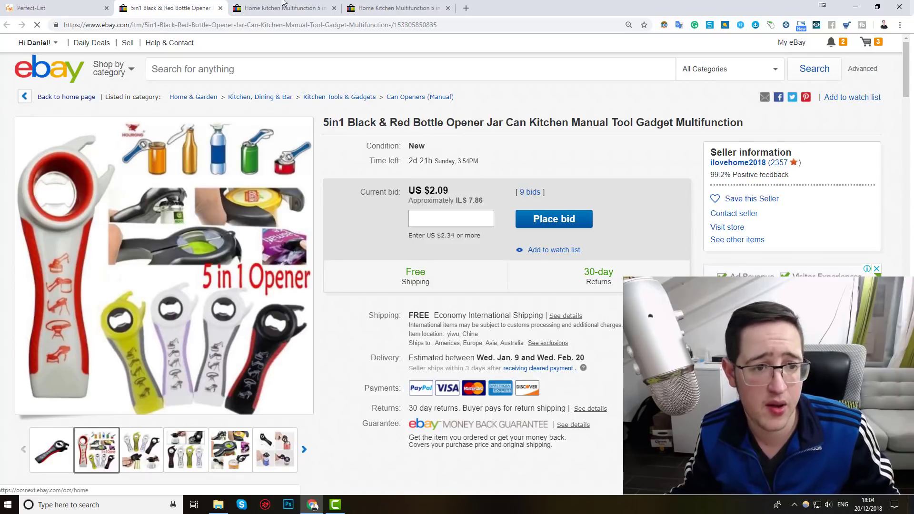
click(286, 7)
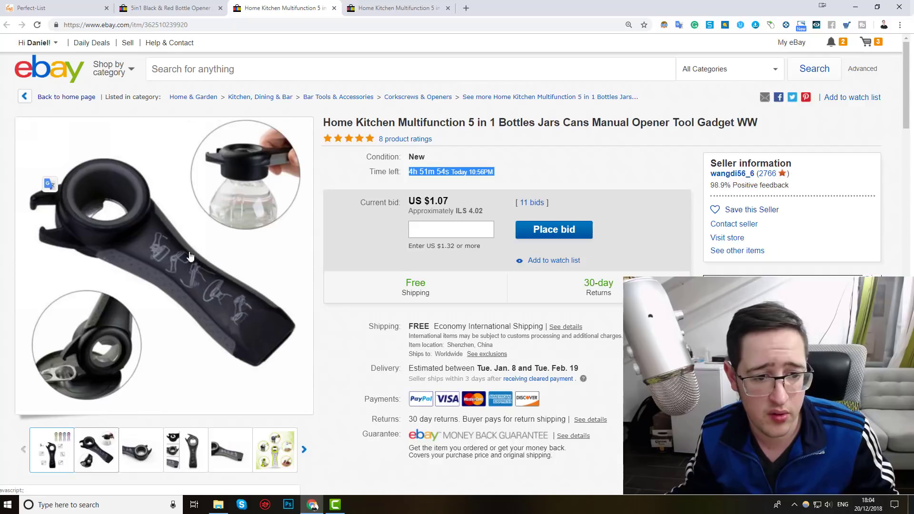
click(154, 5)
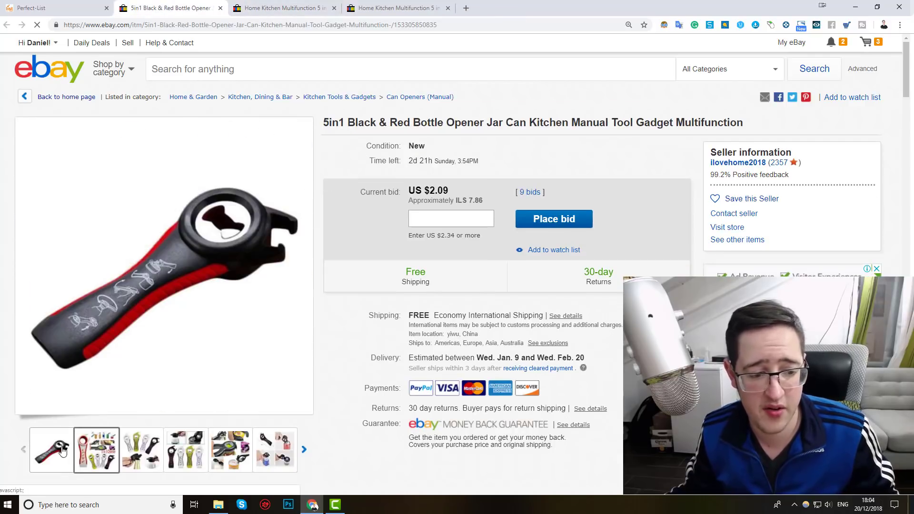
click(54, 6)
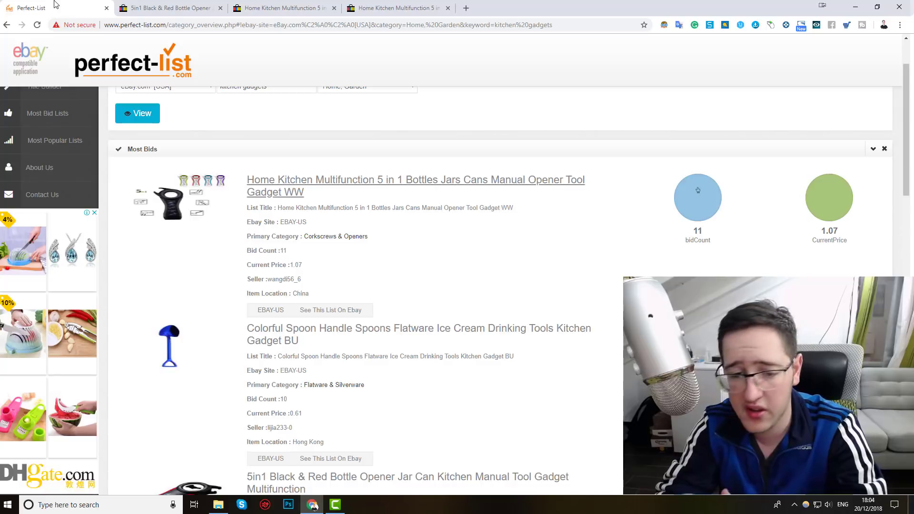
Step: Scroll the Most Bids list, glance at both eBay listings again, and return to Perfect-List
scroll(208, 211, down, 2)
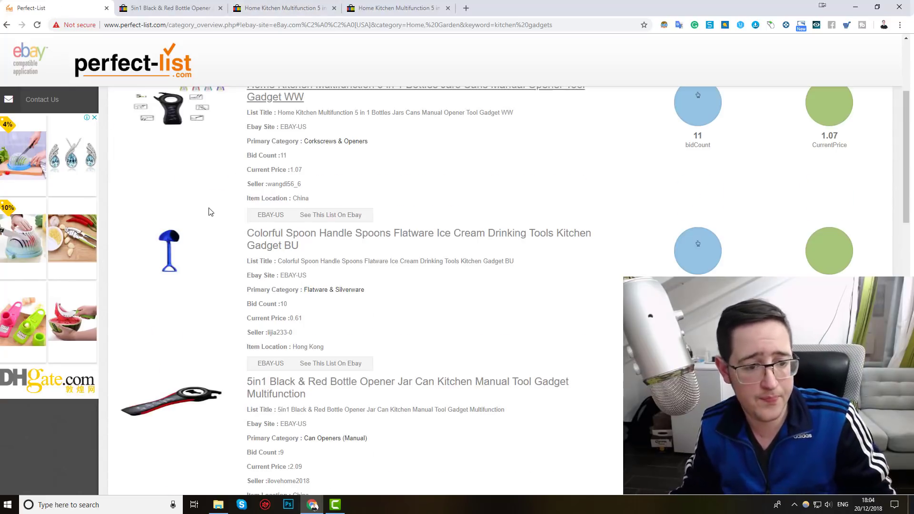
scroll(200, 251, down, 2)
scroll(200, 251, down, 4)
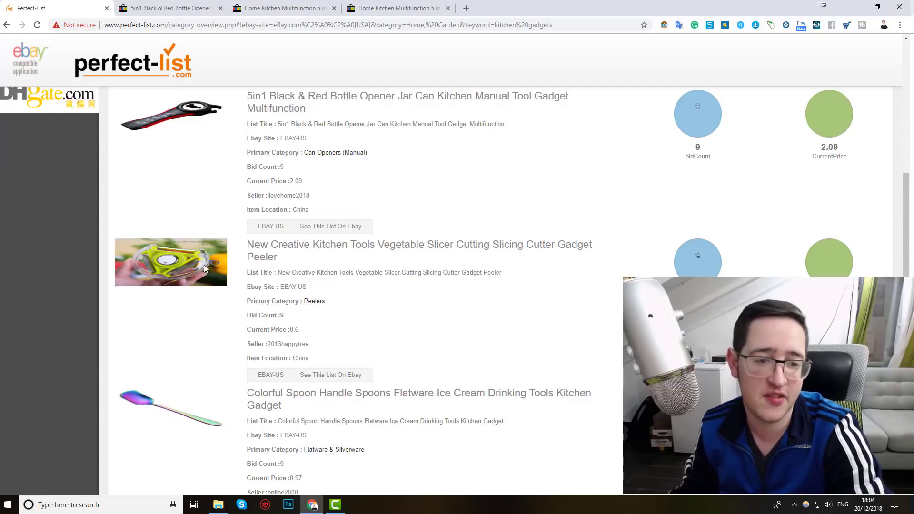
scroll(204, 265, down, 2)
scroll(204, 193, up, 3)
click(177, 6)
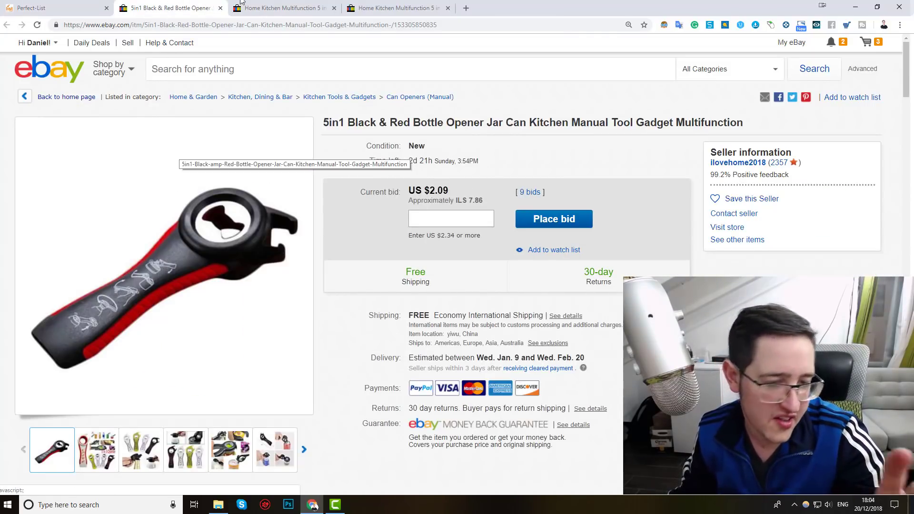
click(275, 5)
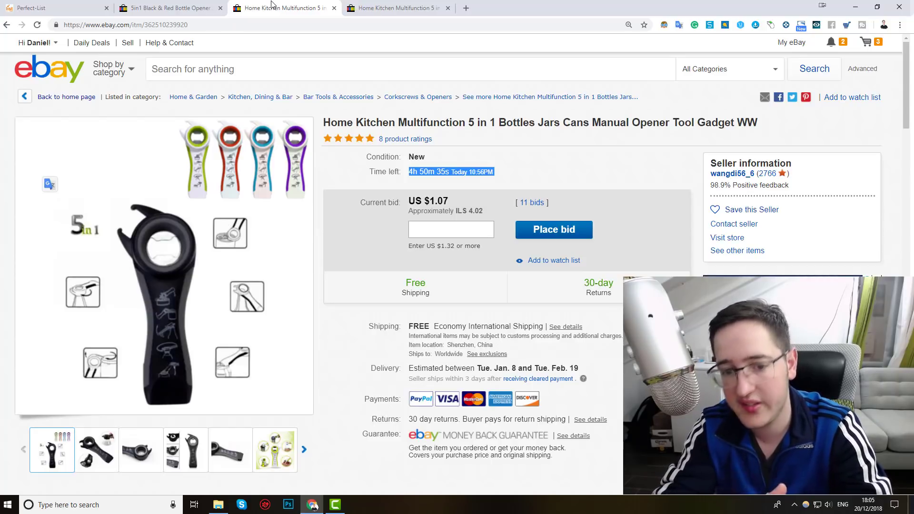
click(47, 6)
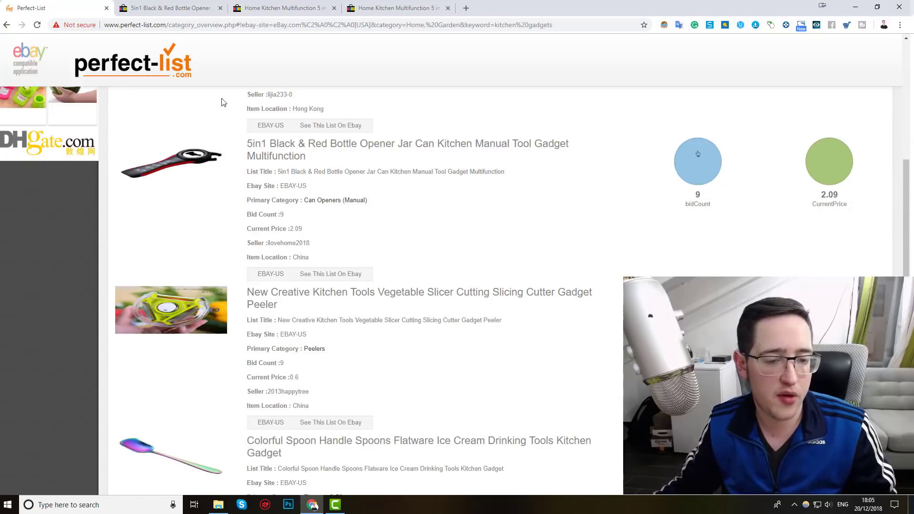
Step: Look through the category dropdown, leaving Home, Garden selected
scroll(894, 229, down, 6)
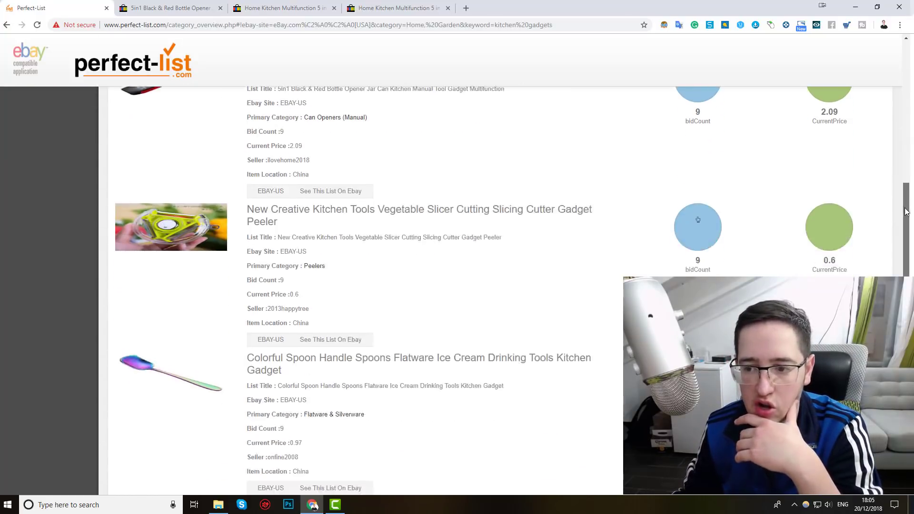
scroll(895, 229, down, 5)
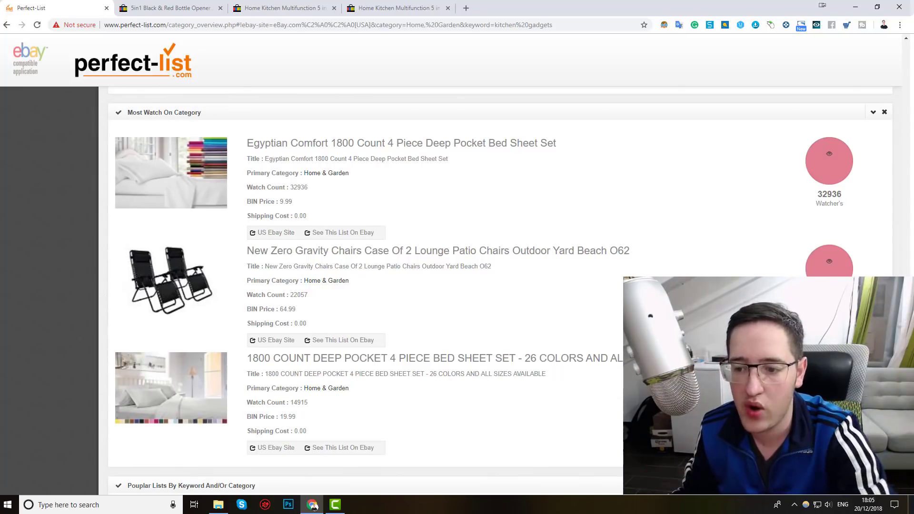
scroll(374, 117, up, 15)
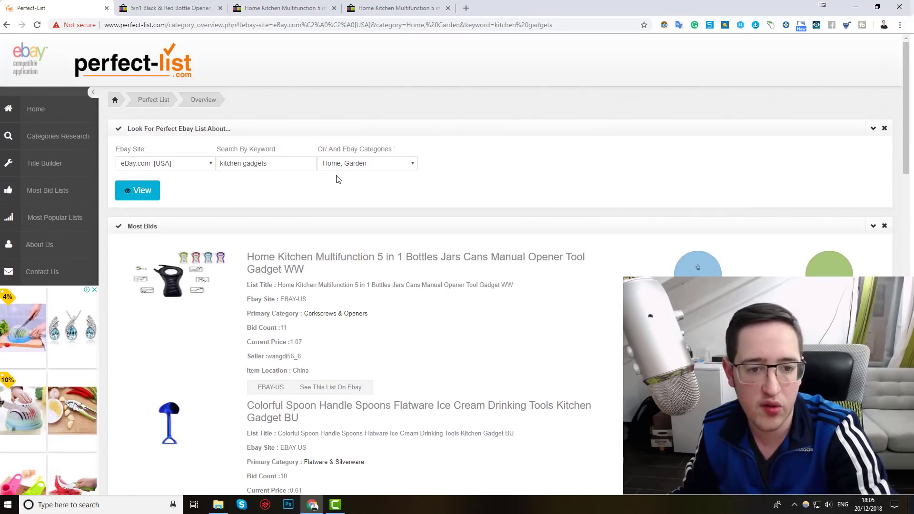
click(348, 163)
click(593, 181)
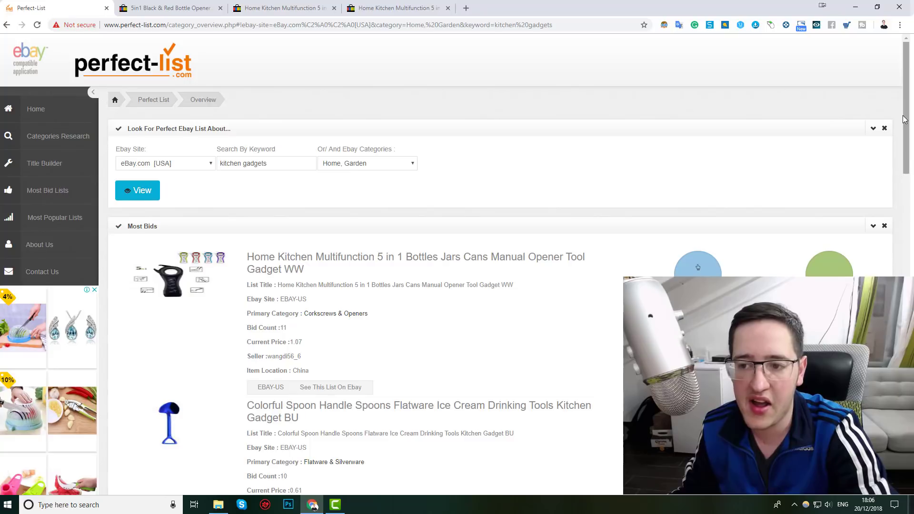
Step: Check the top item's 32936 watchers and open the Egyptian Comfort sheet set on eBay
scroll(905, 119, down, 20)
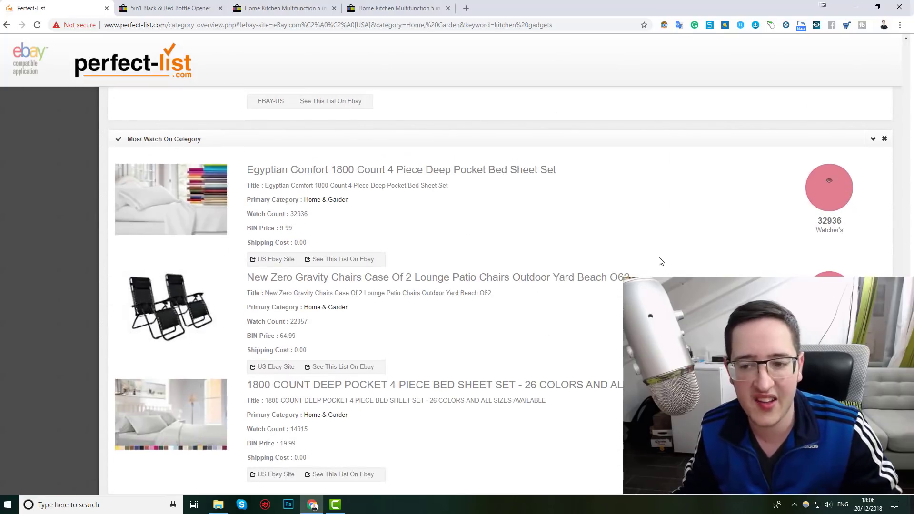
double_click(833, 220)
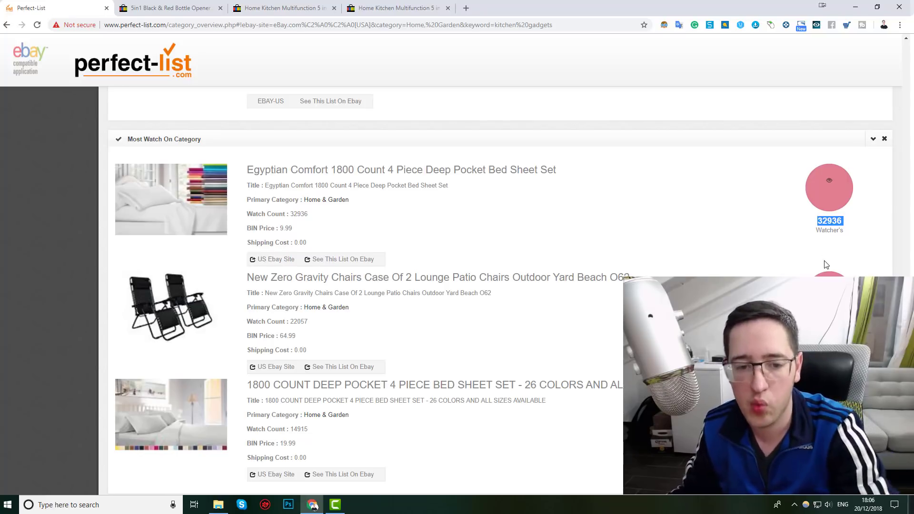
click(829, 285)
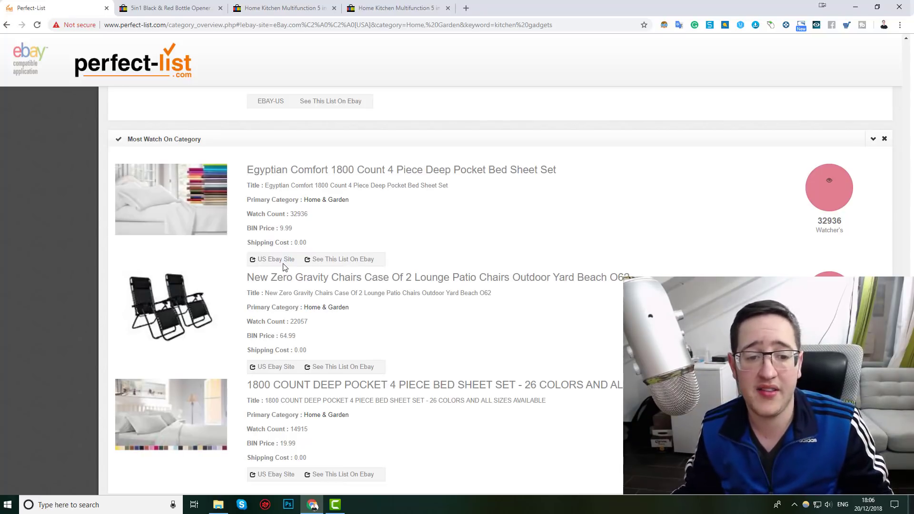
click(352, 259)
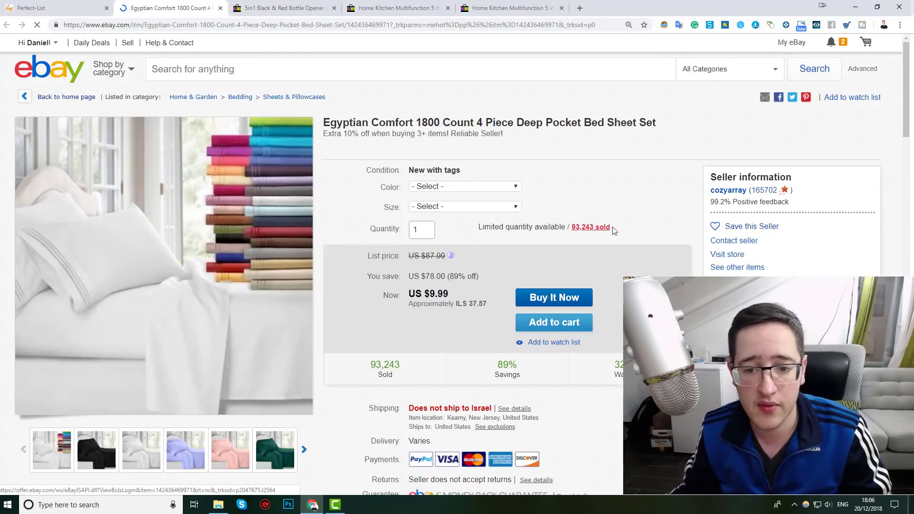
Step: Highlight the '93,243 sold' figure on eBay, then return to the Perfect-List tab
drag(591, 231, 569, 231)
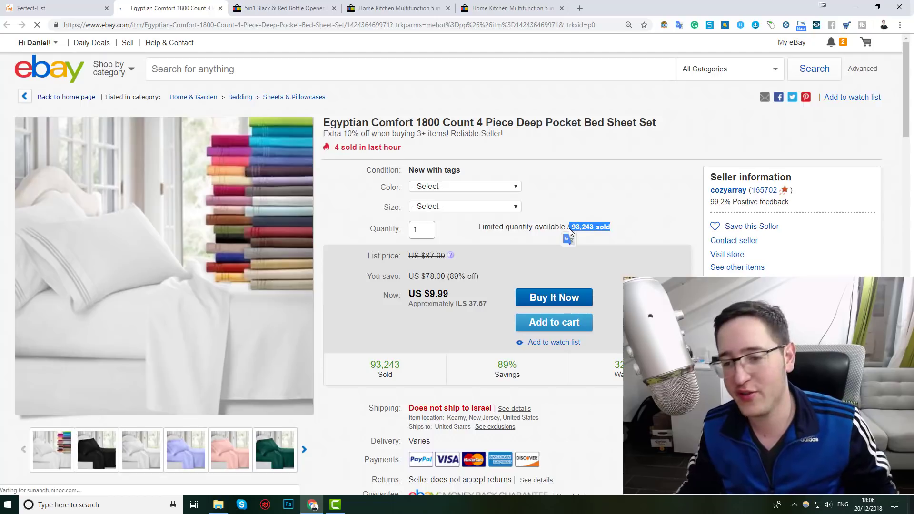
click(588, 187)
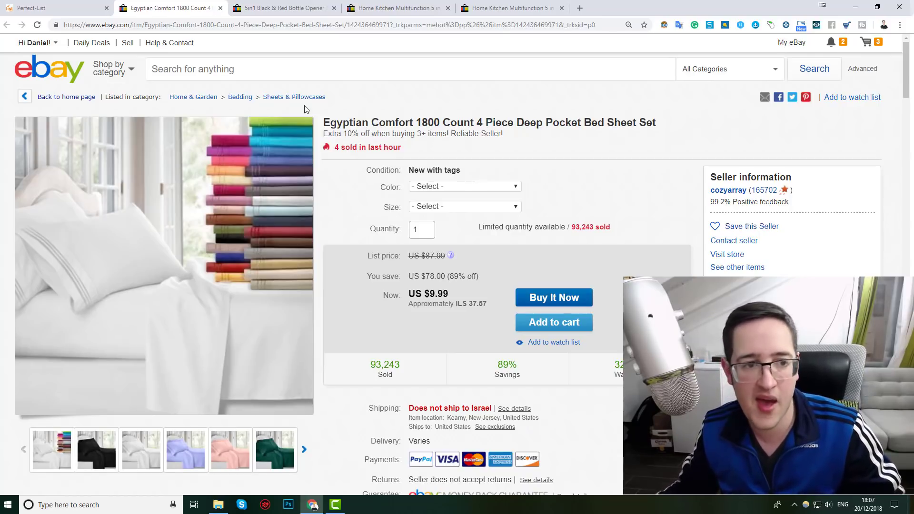
click(71, 8)
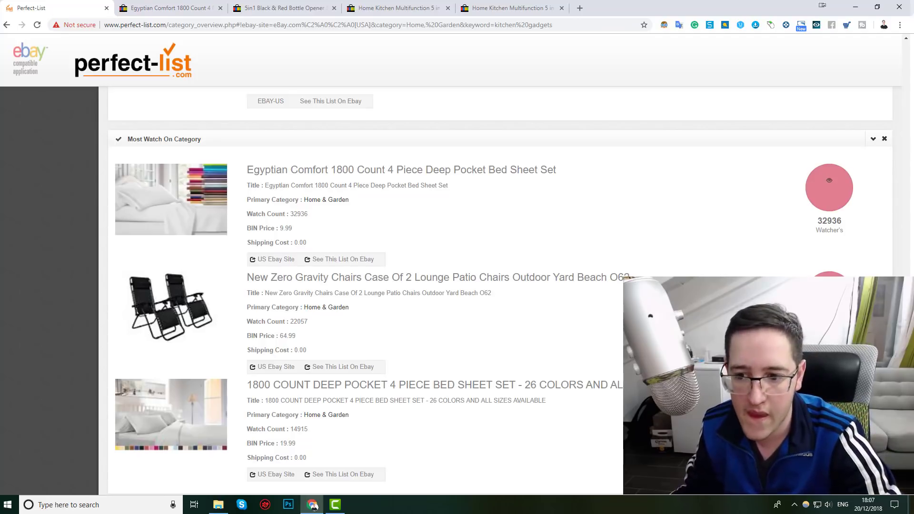
Step: Scroll the results and select, then deselect, the 'kitchen gadgets' keyword
scroll(428, 285, down, 4)
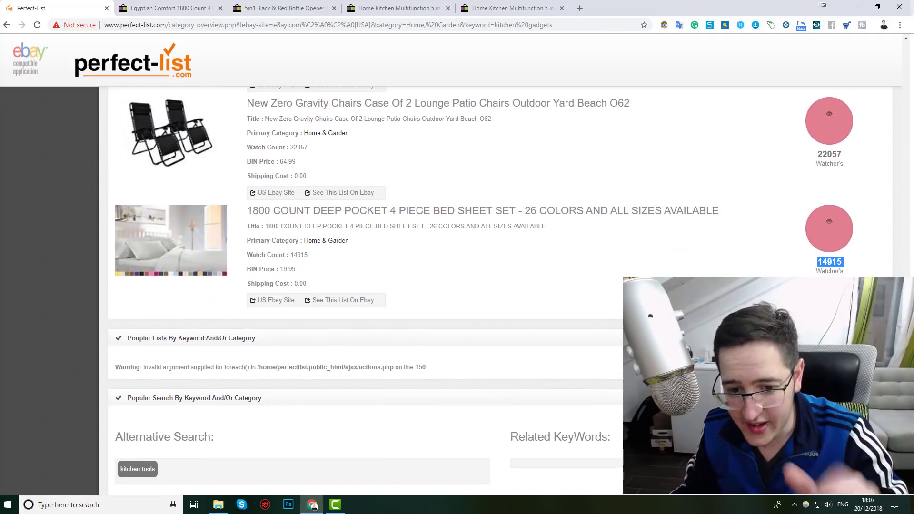
scroll(476, 286, down, 1)
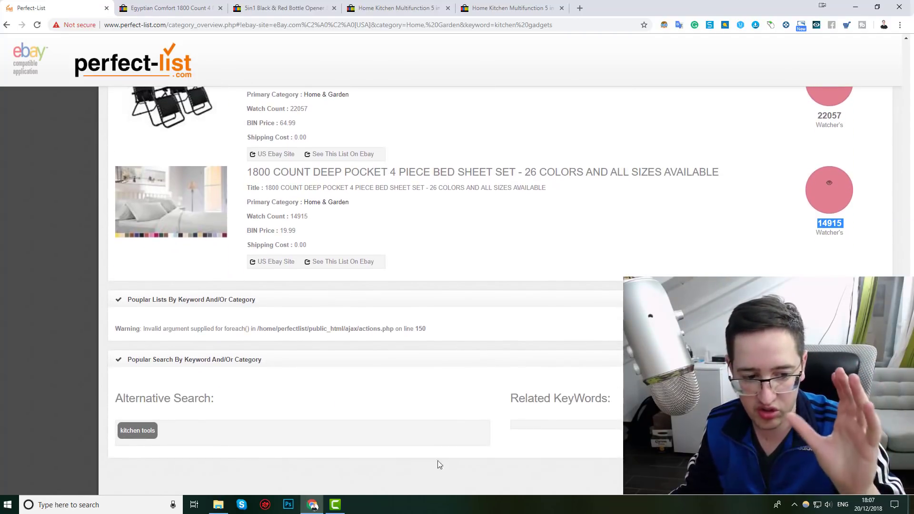
click(173, 431)
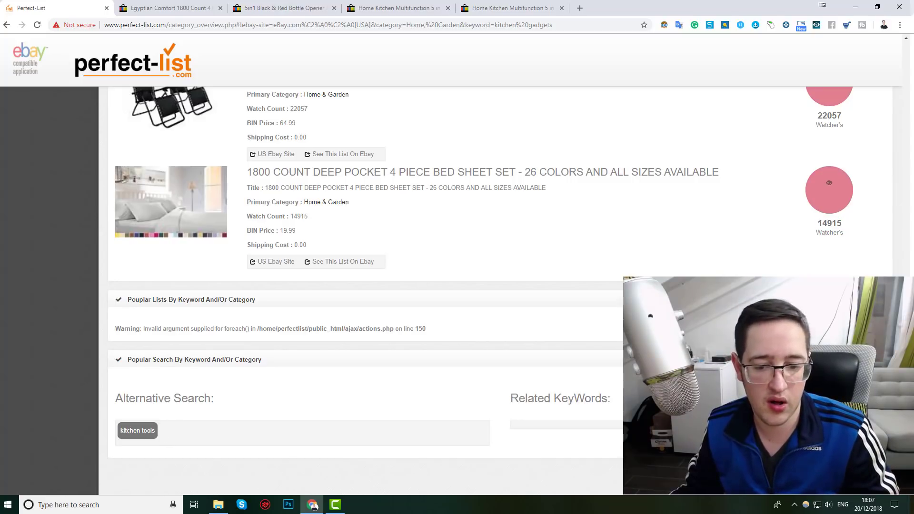
scroll(604, 77, up, 20)
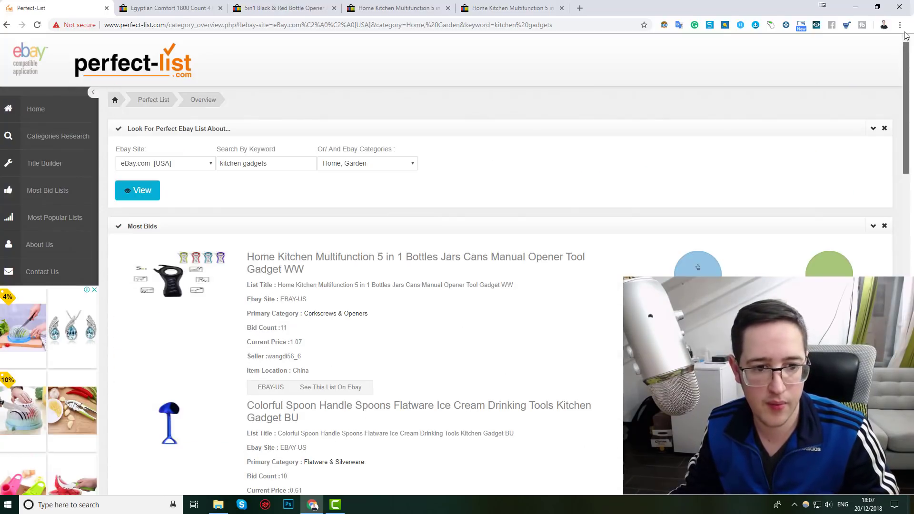
drag(292, 162, 176, 163)
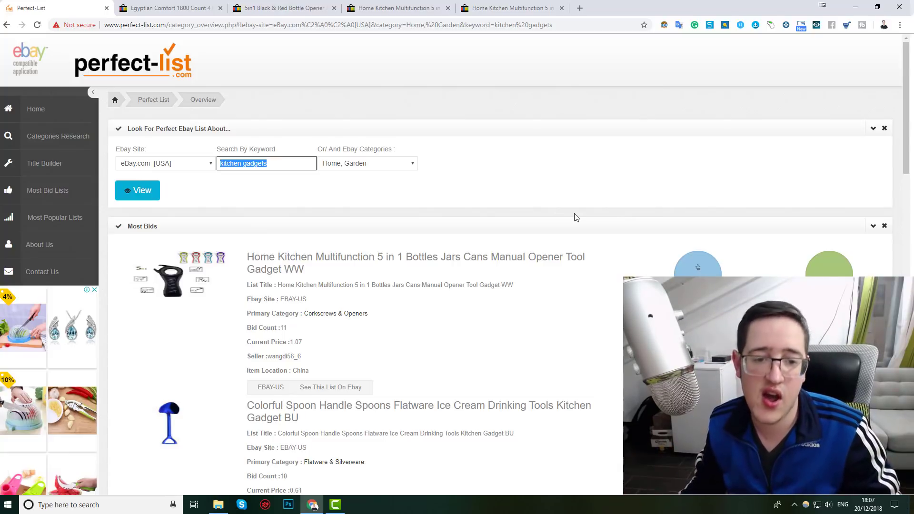
click(639, 207)
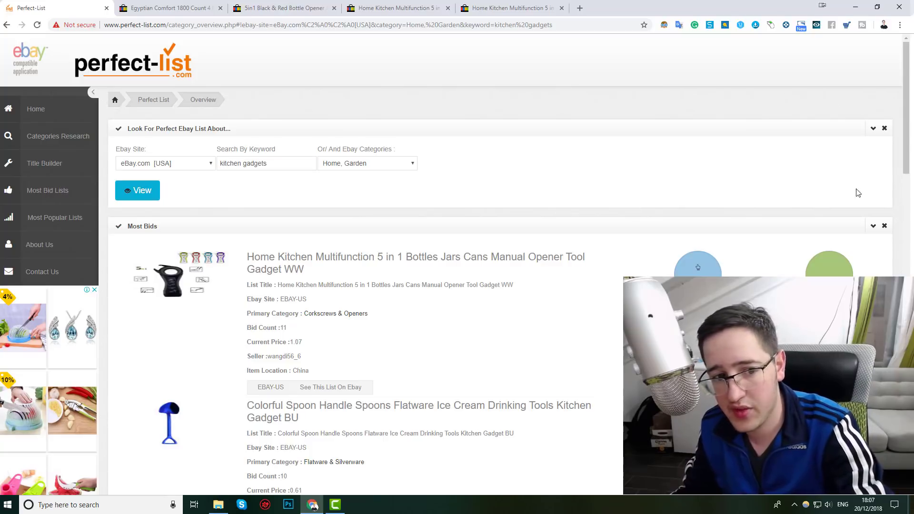
Step: Scroll to Alternative Search and run the suggested 'kitchen tools' search
drag(906, 110, 879, 512)
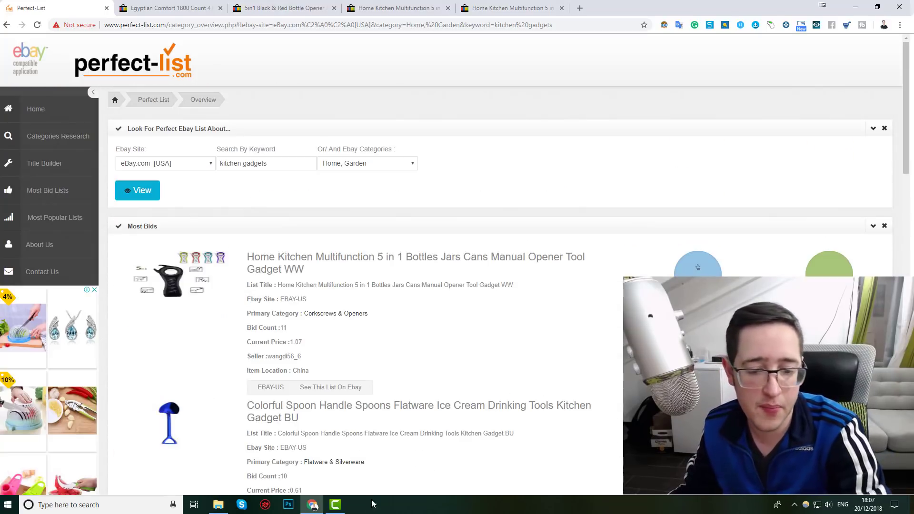
drag(906, 152, 906, 238)
drag(906, 286, 859, 497)
triple_click(160, 401)
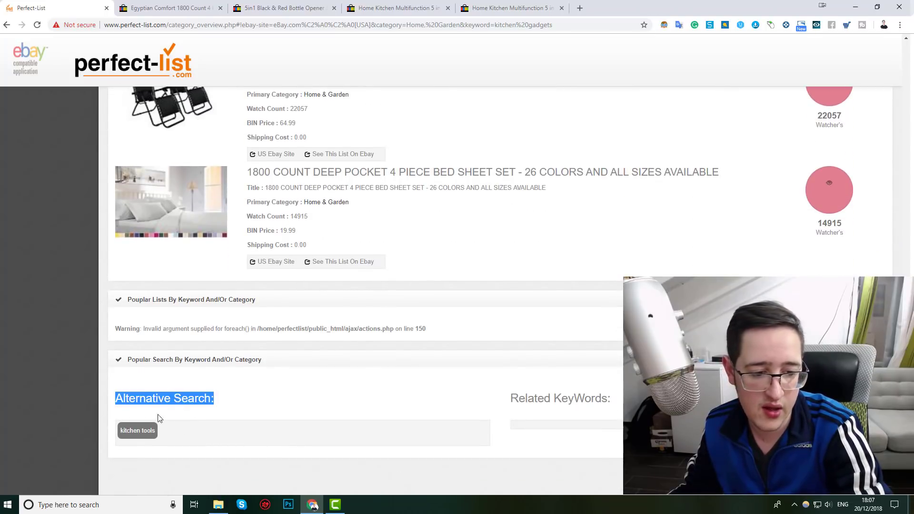
click(139, 435)
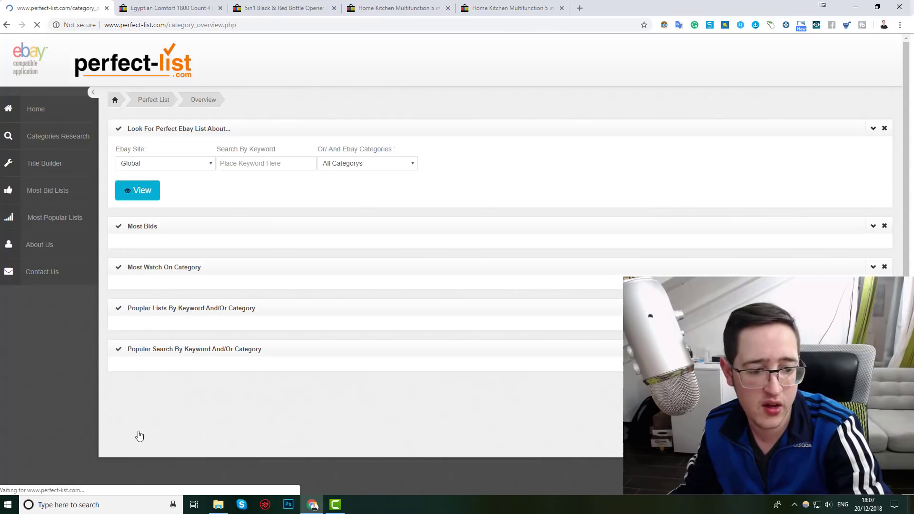
Step: Search 'kitchen tools' in the Home, Garden category
click(271, 160)
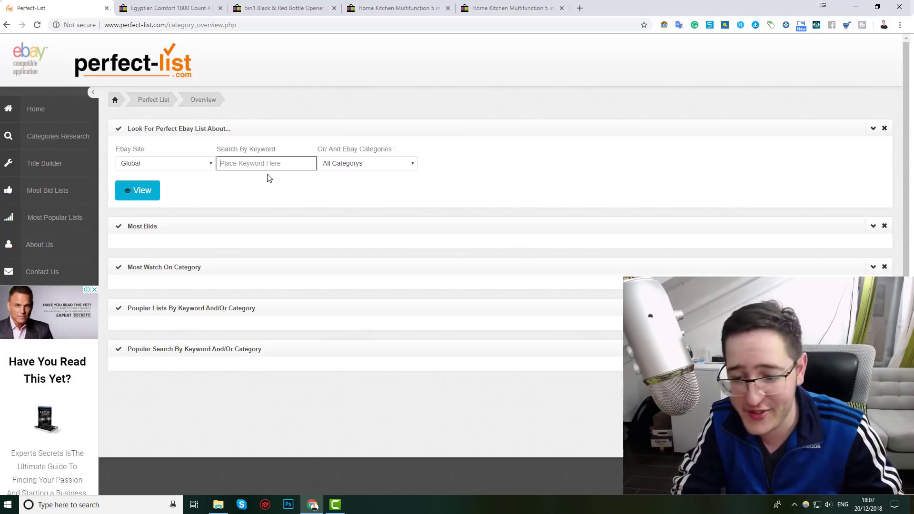
text(kitchen)
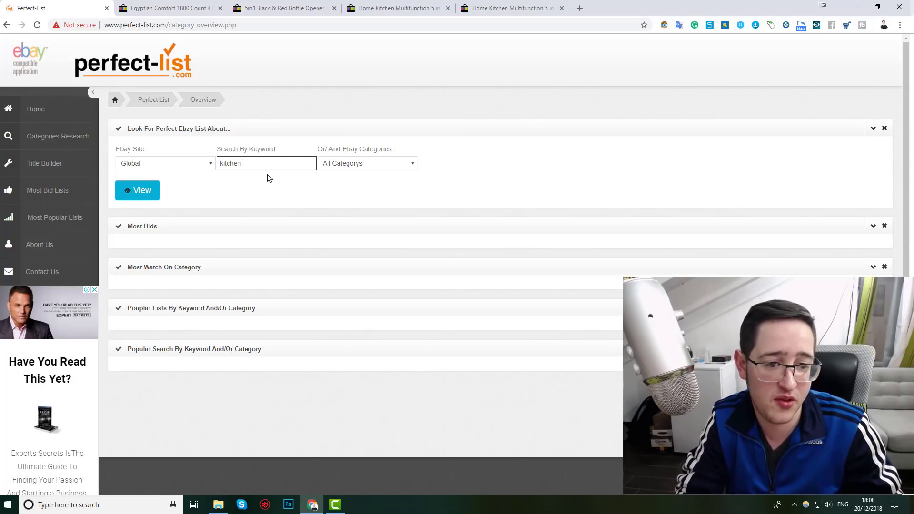
text( tools)
click(343, 165)
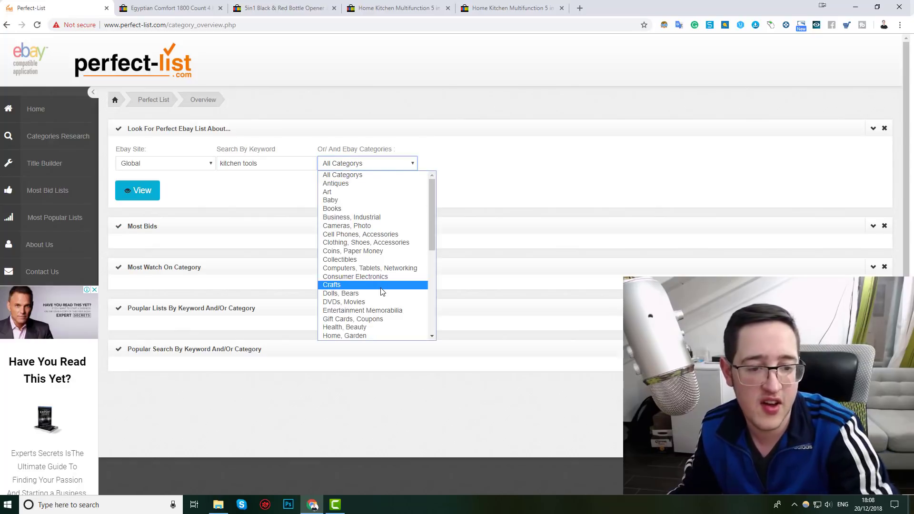
scroll(380, 290, down, 4)
text(home)
key(Return)
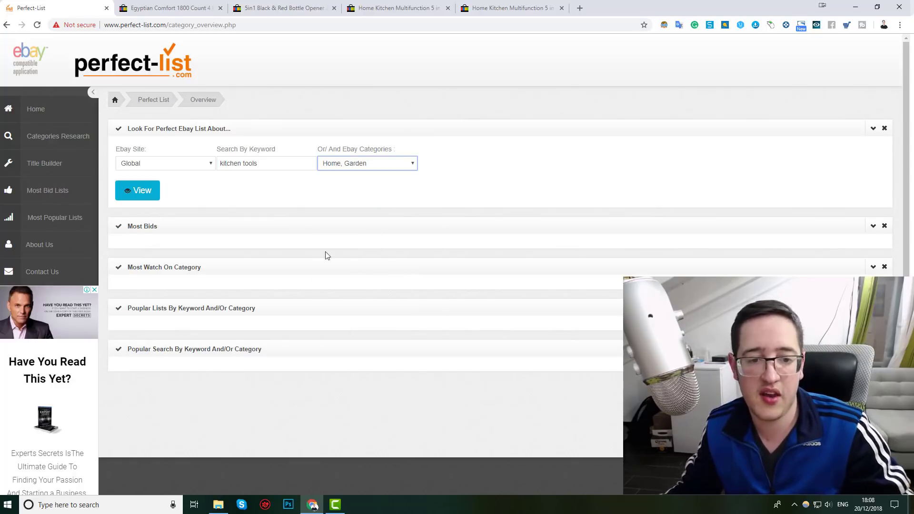
click(141, 200)
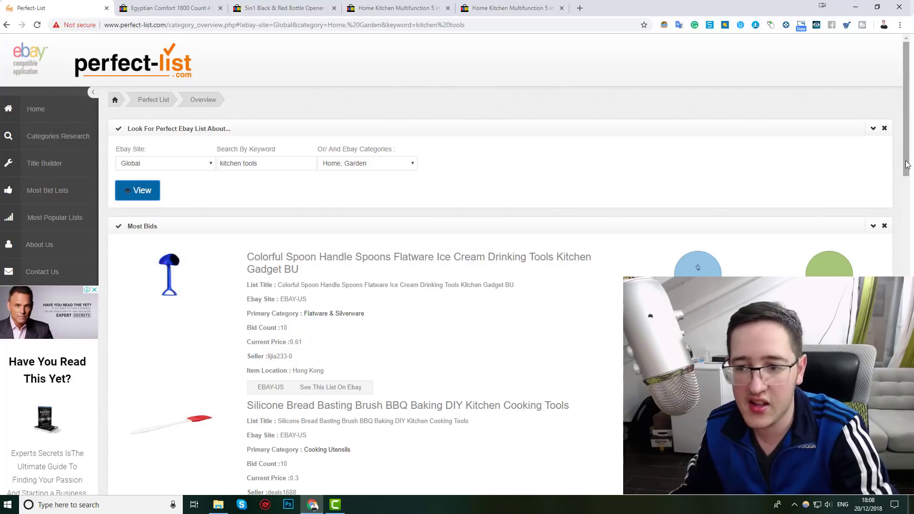
Step: Scroll through the Most Bids and Most Watch results, topped by a colorful spoon at 10 bids
scroll(898, 235, down, 4)
scroll(897, 234, down, 9)
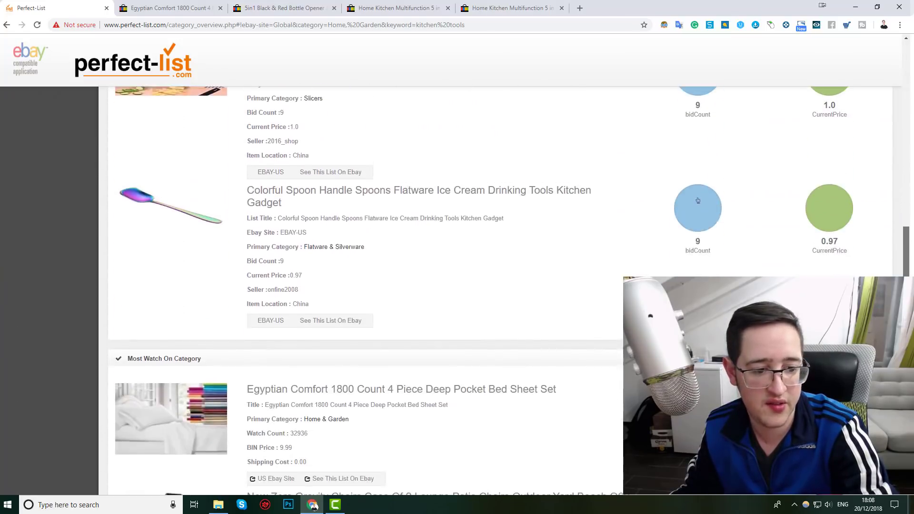
scroll(882, 250, up, 6)
scroll(882, 250, up, 5)
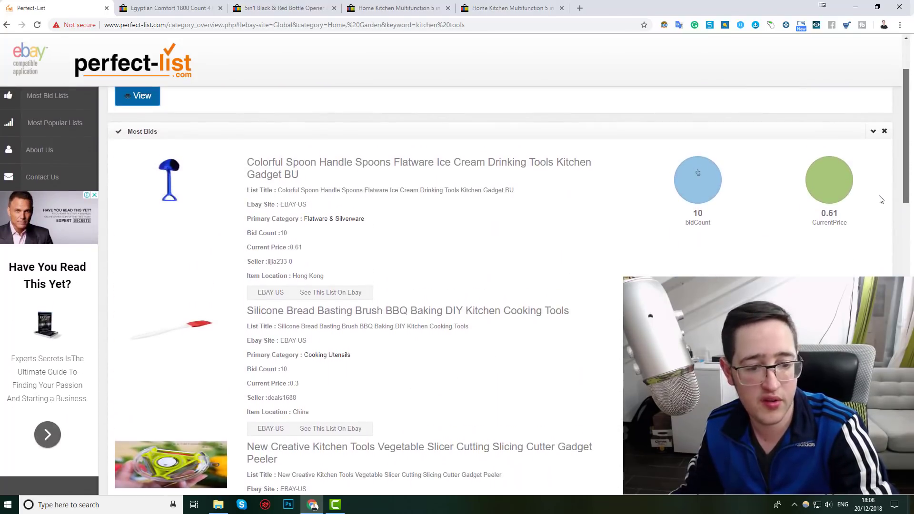
scroll(879, 198, down, 4)
scroll(880, 259, down, 13)
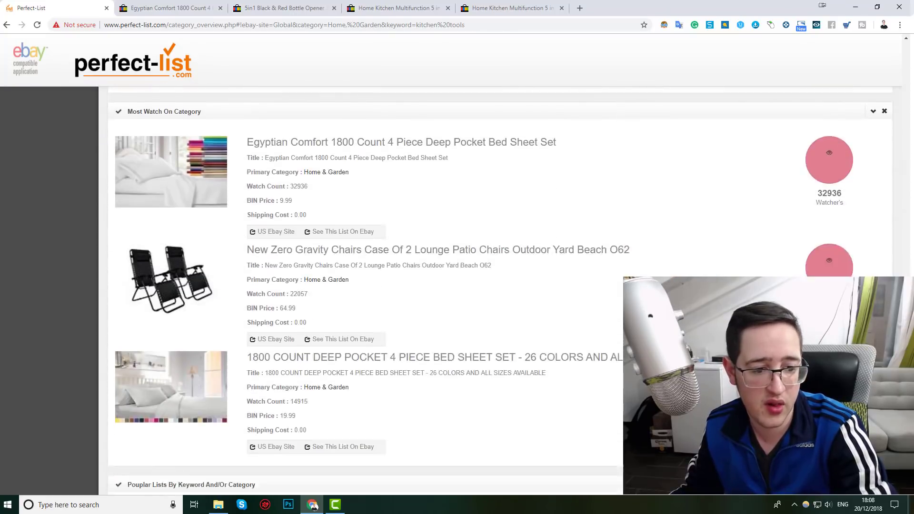
scroll(224, 351, up, 3)
scroll(225, 351, down, 1)
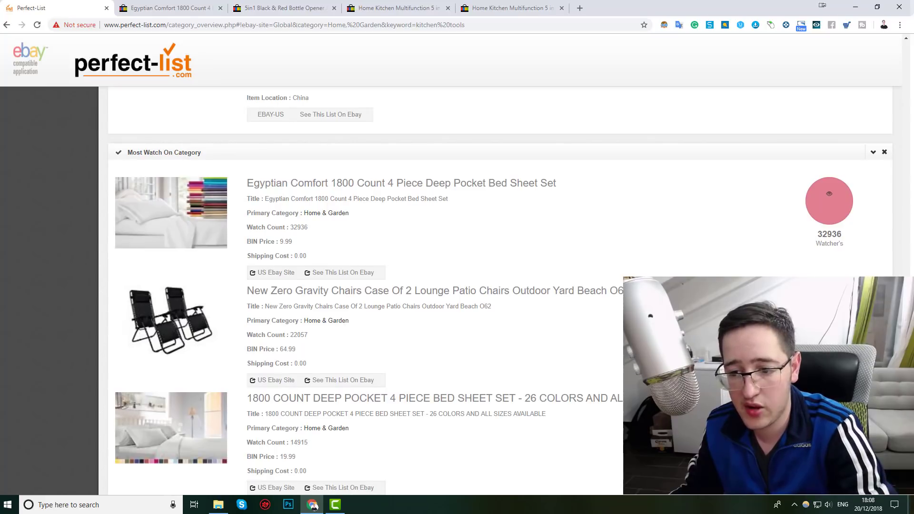
scroll(365, 291, down, 5)
scroll(365, 290, up, 4)
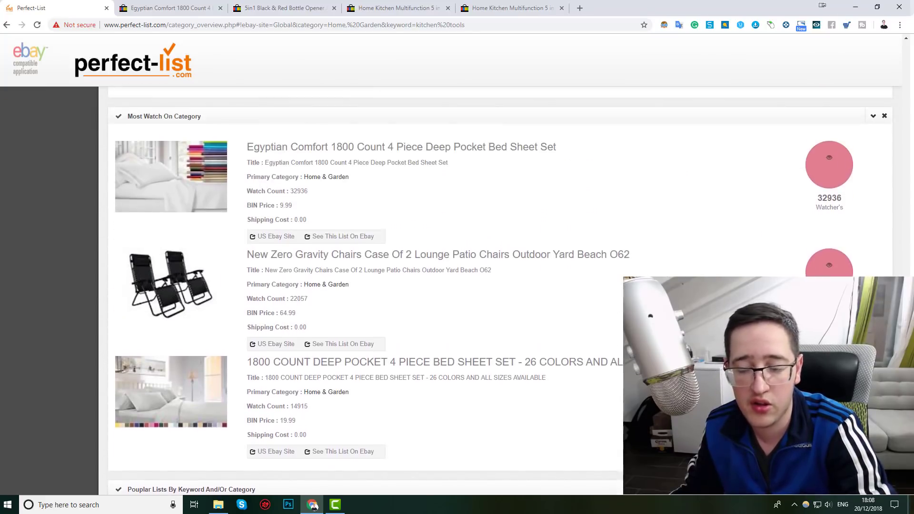
scroll(366, 290, up, 1)
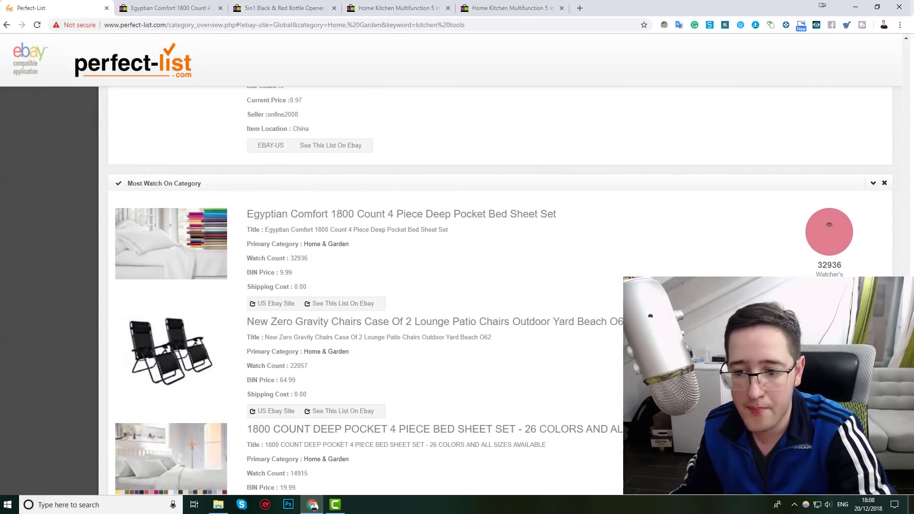
scroll(365, 290, up, 15)
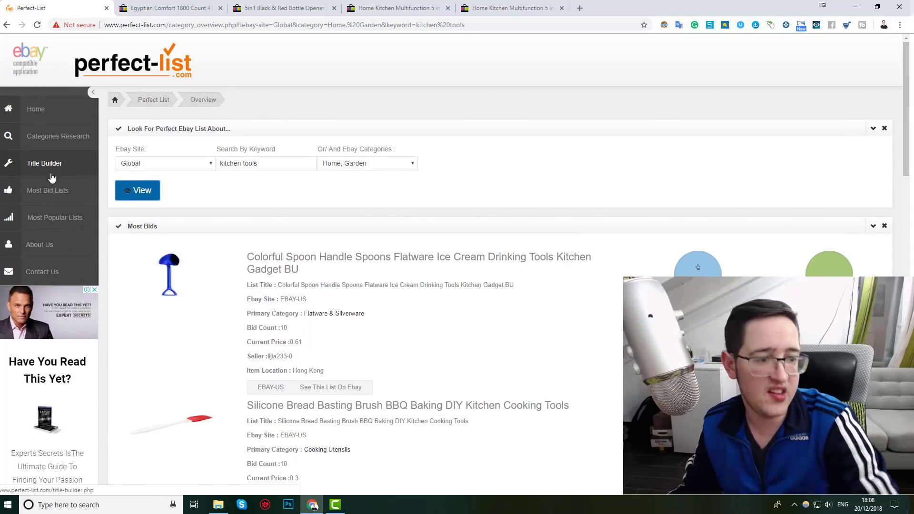
Step: Build a 'kitchen gadgets' title on eBay.com-[USA], yielding category Other Kitchen Tools & Gadgets and 35 keywords
click(52, 176)
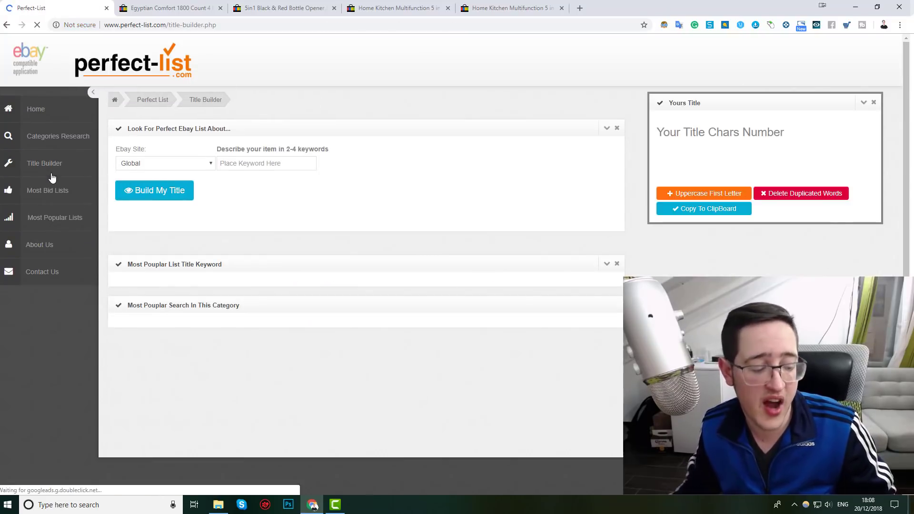
click(179, 166)
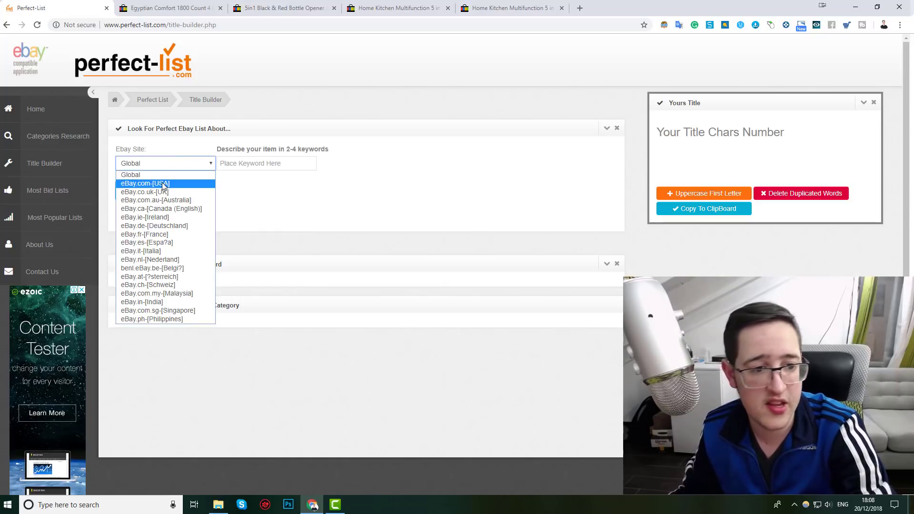
click(163, 185)
click(231, 165)
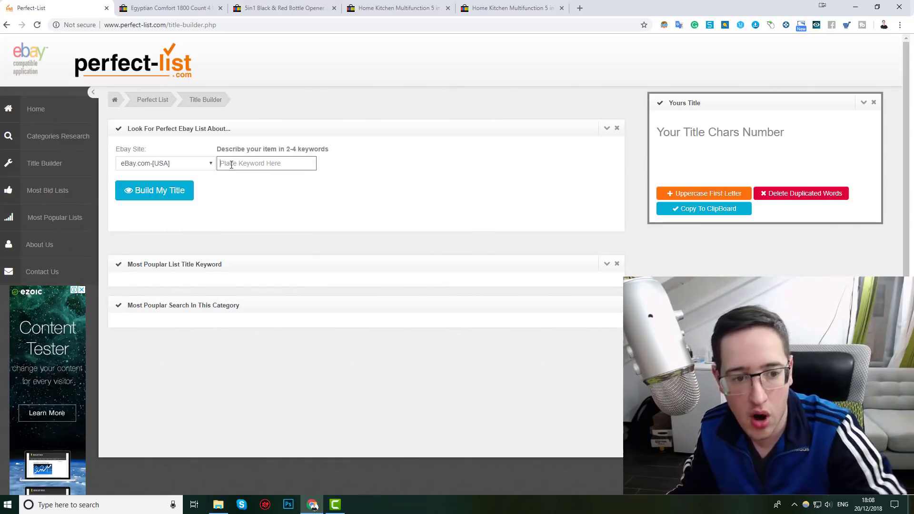
text(kitchen gadgets)
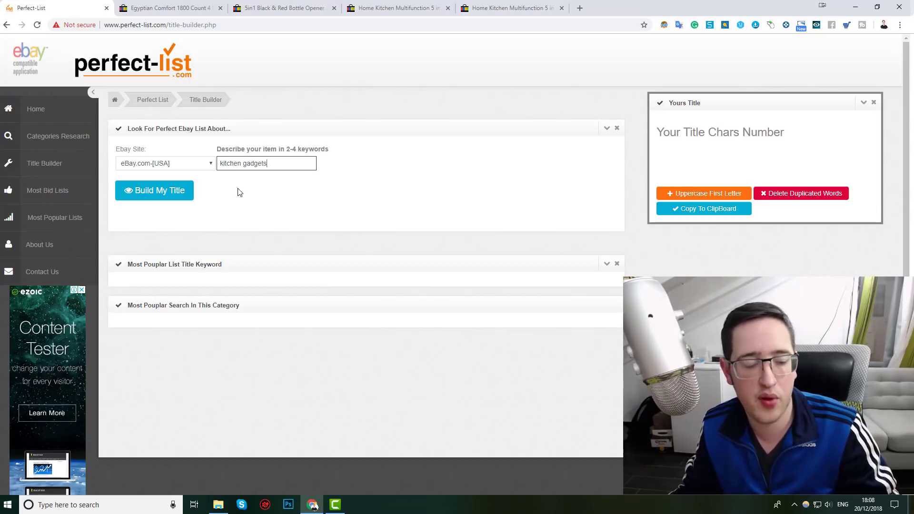
click(175, 192)
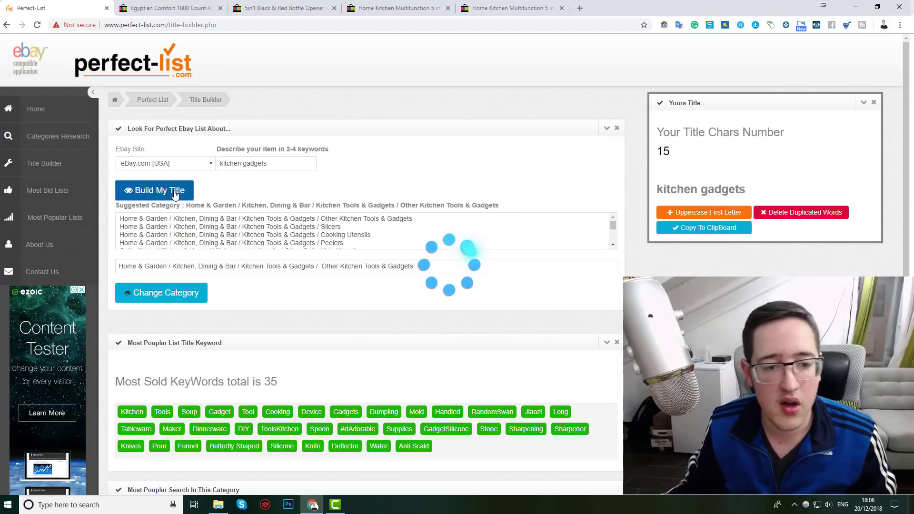
scroll(175, 192, down, 2)
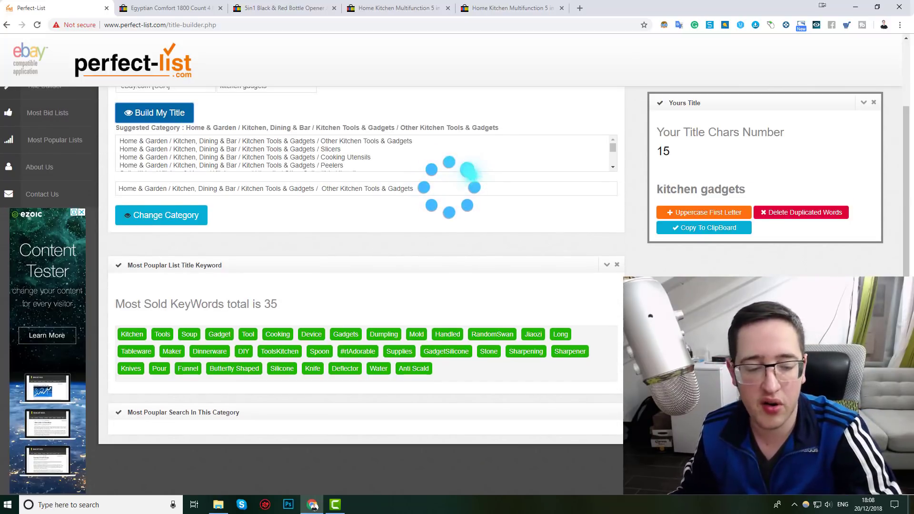
scroll(174, 193, up, 1)
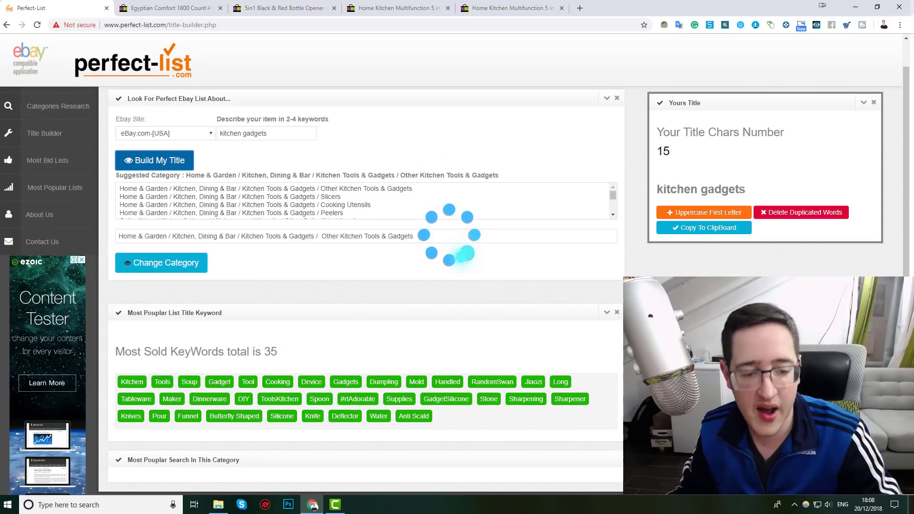
triple_click(181, 352)
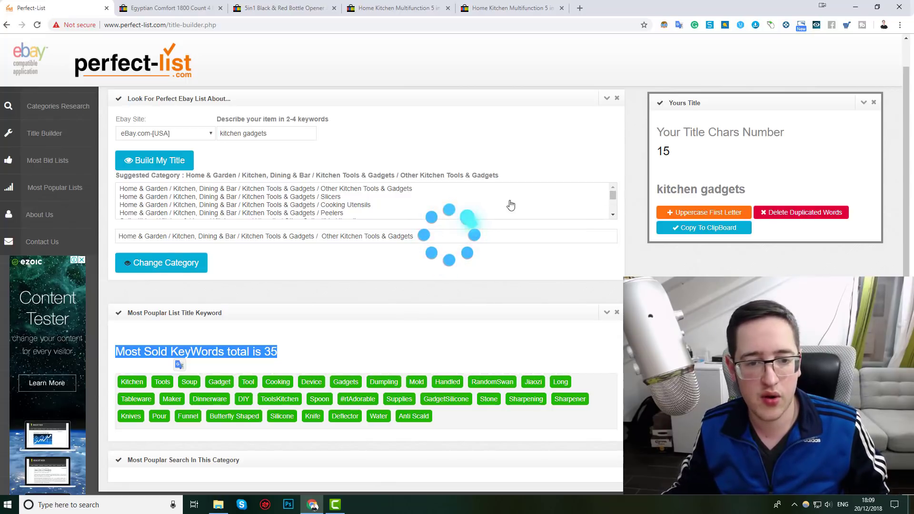
click(286, 197)
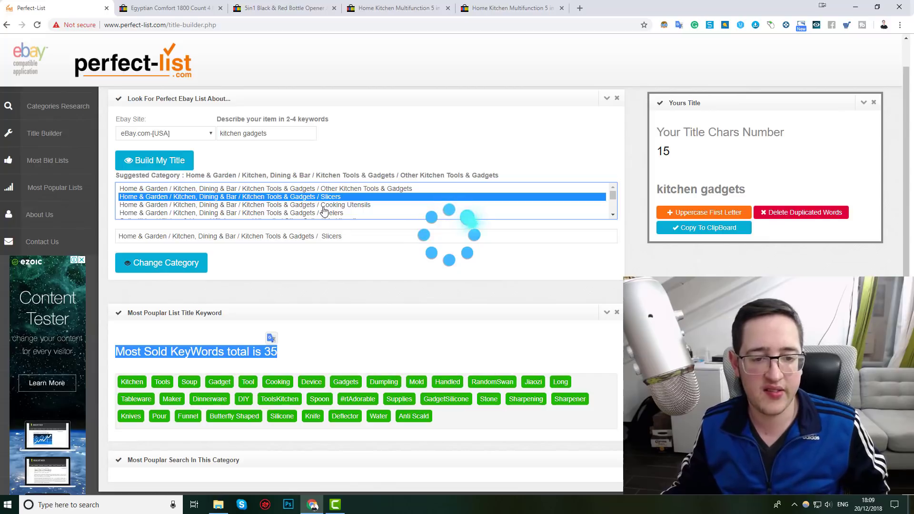
click(305, 214)
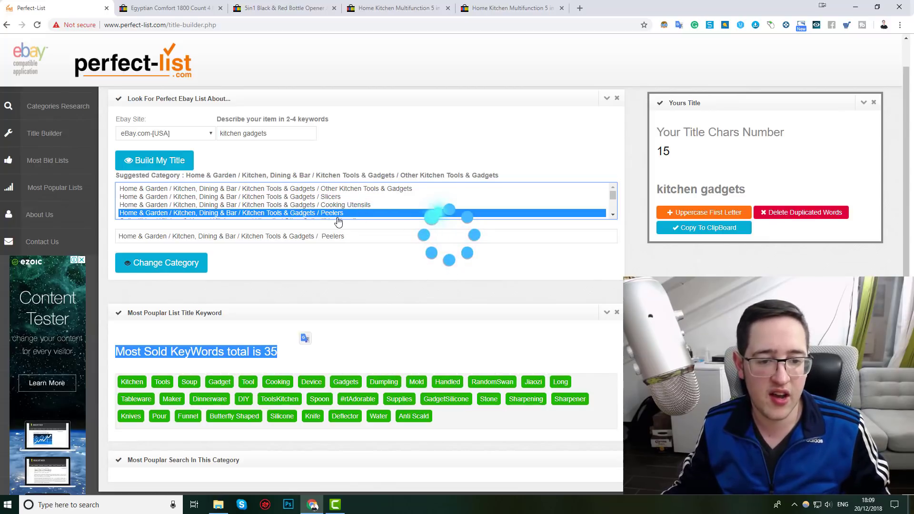
click(158, 265)
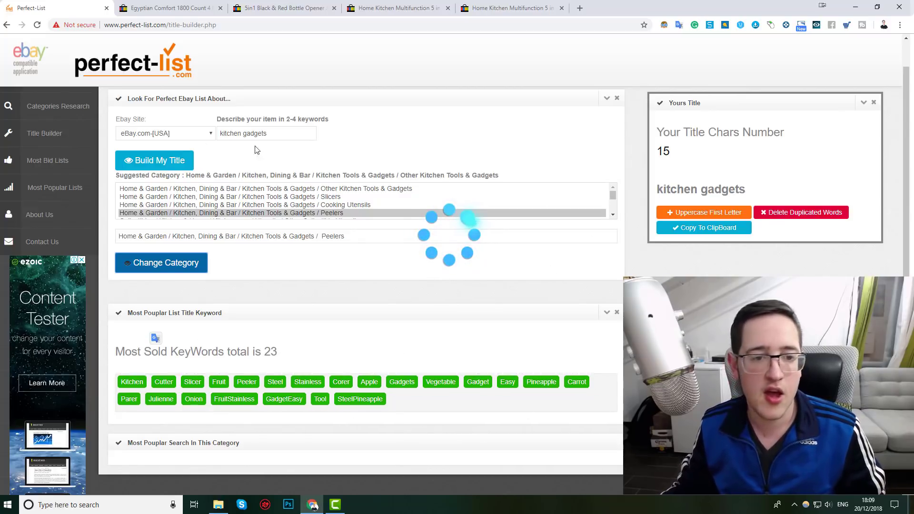
scroll(286, 204, up, 1)
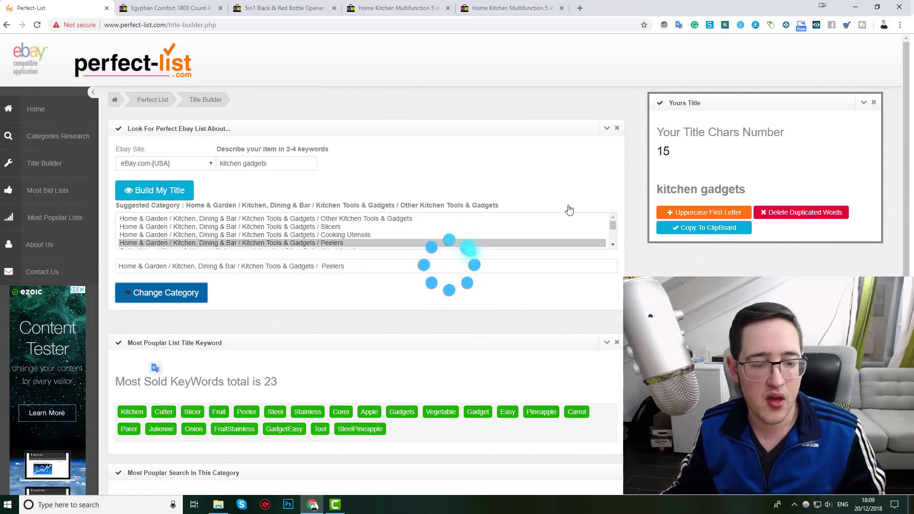
click(315, 265)
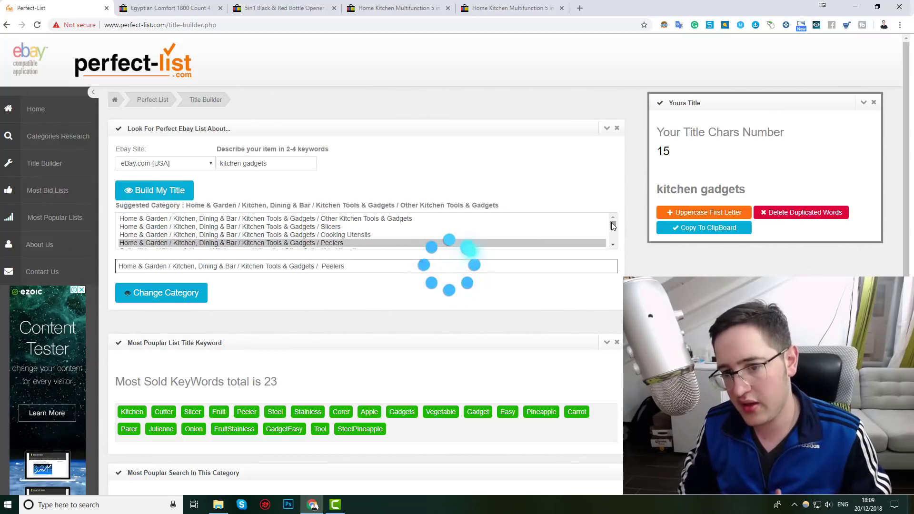
drag(613, 226, 614, 223)
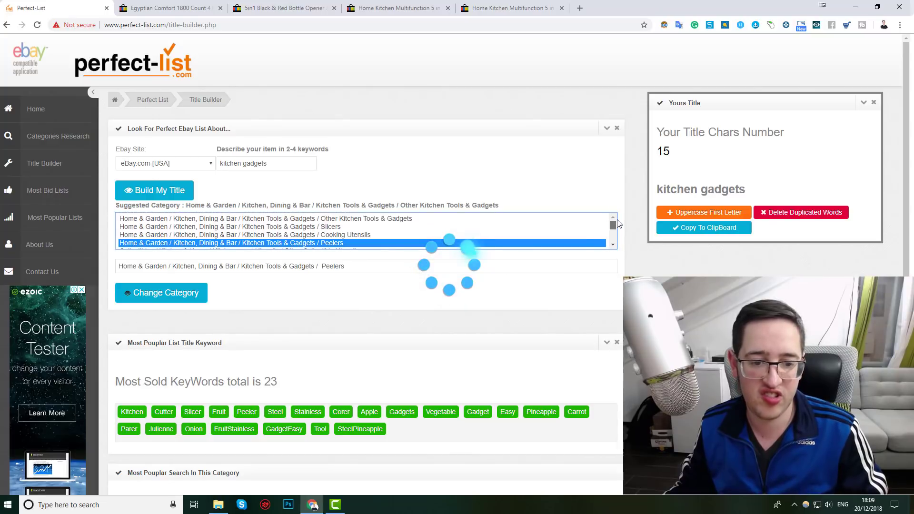
click(302, 227)
click(187, 293)
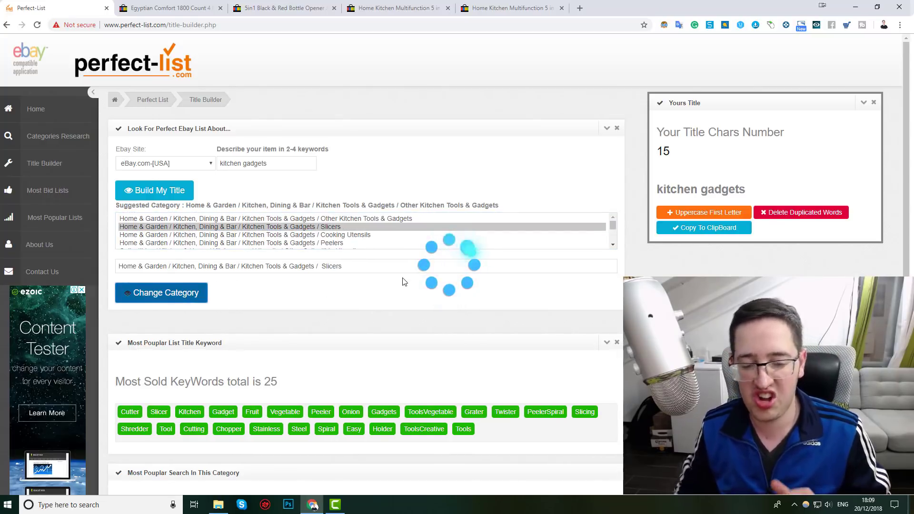
click(328, 25)
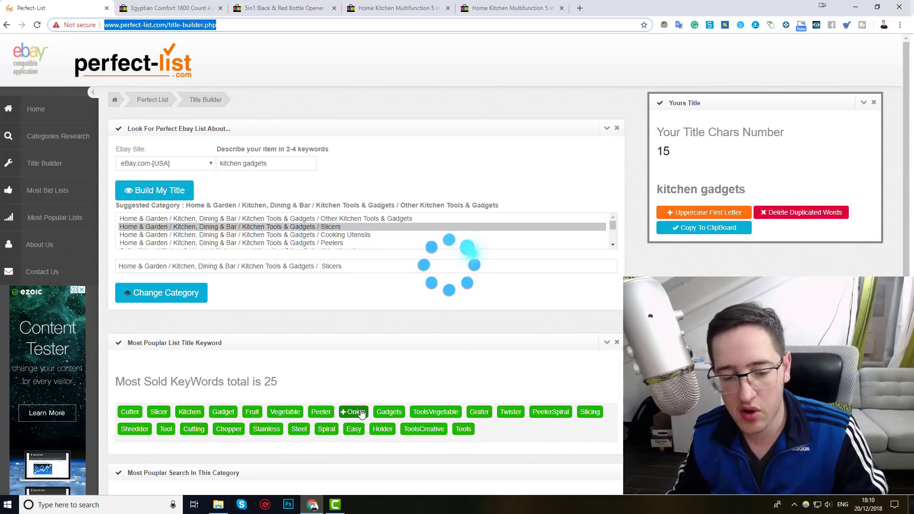
Step: Add Gadget, Fruit, Twister, Tools, ToolsCreative, Holder, Easy, Spiral and Tool to reach 80 characters, then copy the title
click(223, 412)
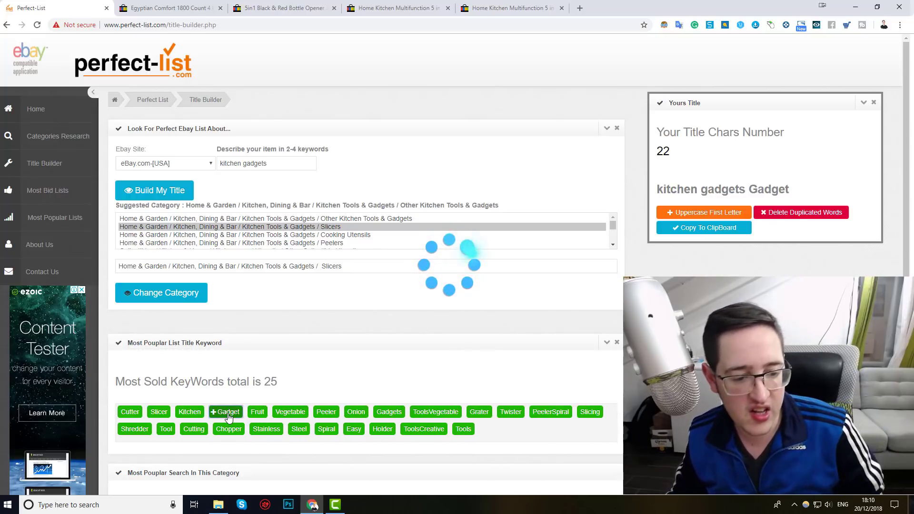
click(264, 414)
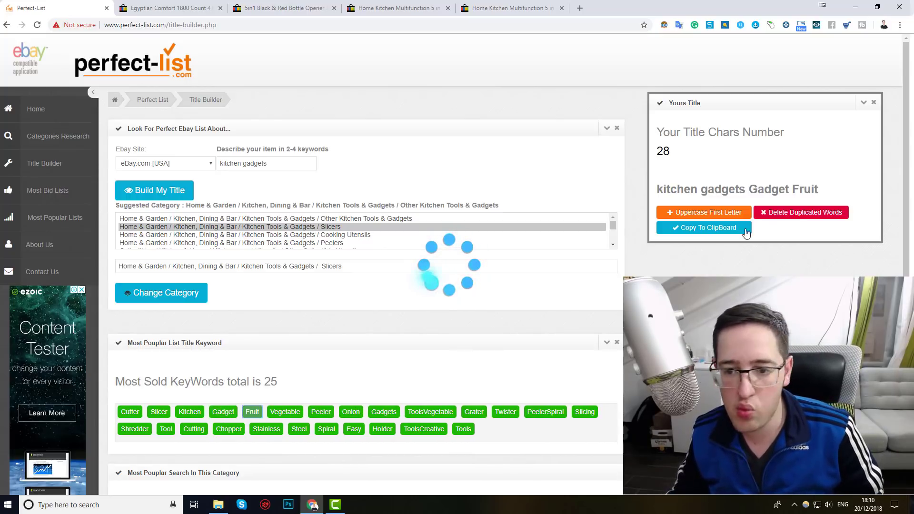
triple_click(771, 189)
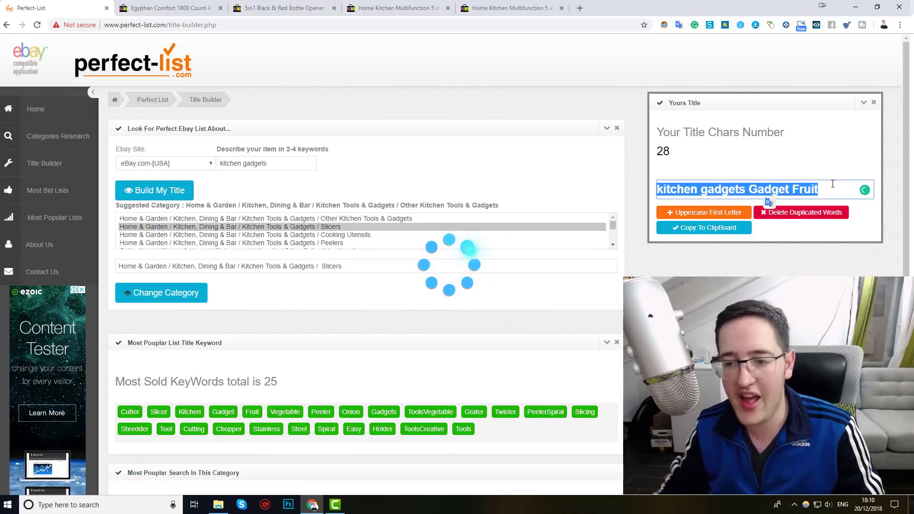
click(506, 413)
click(465, 429)
click(429, 428)
click(381, 428)
click(354, 429)
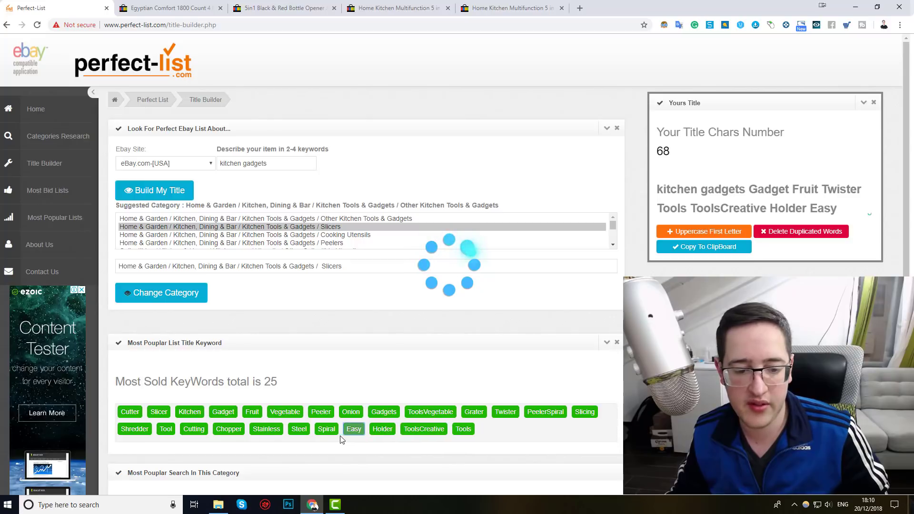
click(323, 429)
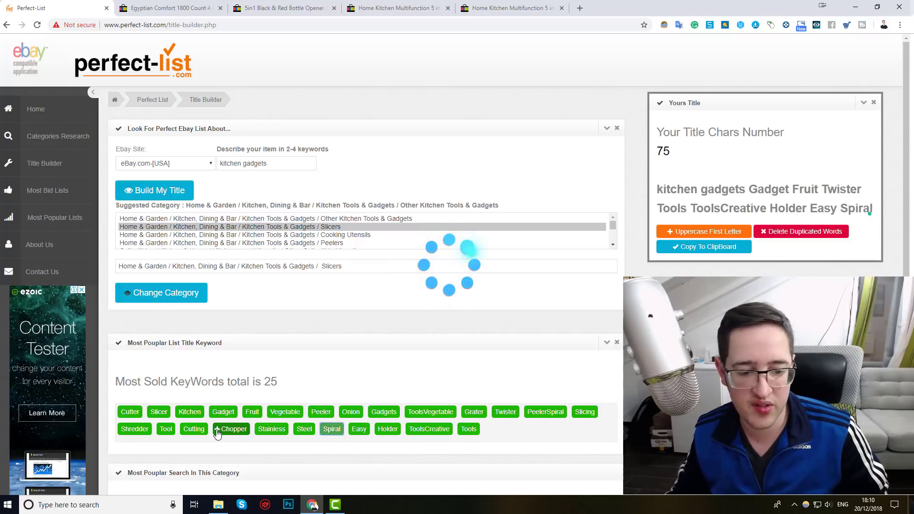
click(166, 429)
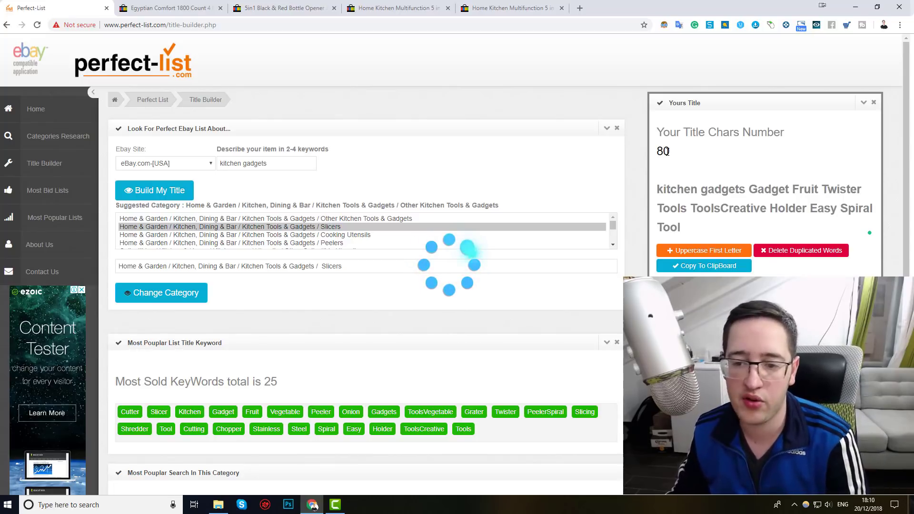
click(733, 266)
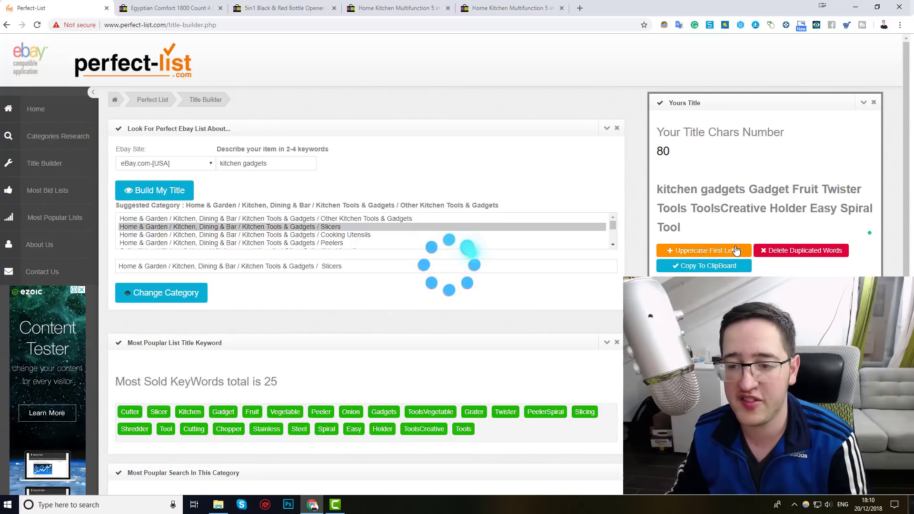
Step: Capitalise the first letter of every title word and delete duplicated words
click(684, 253)
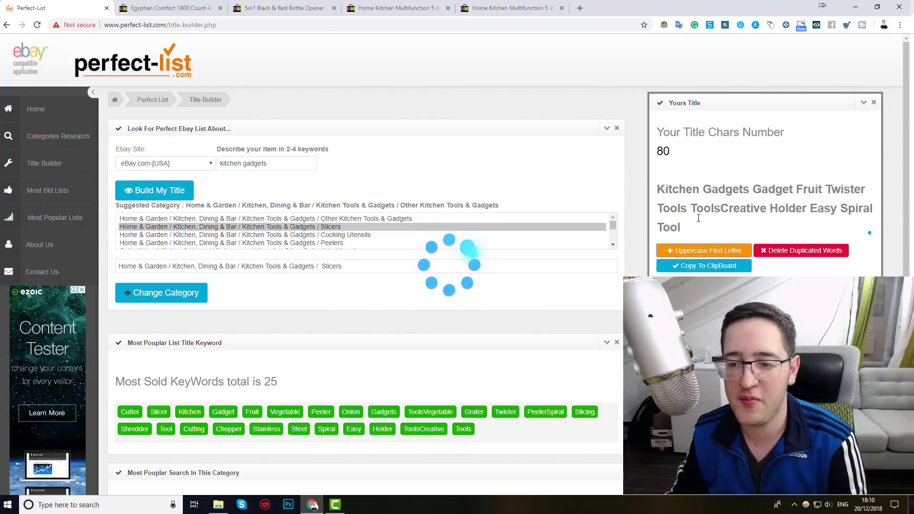
drag(657, 191, 713, 190)
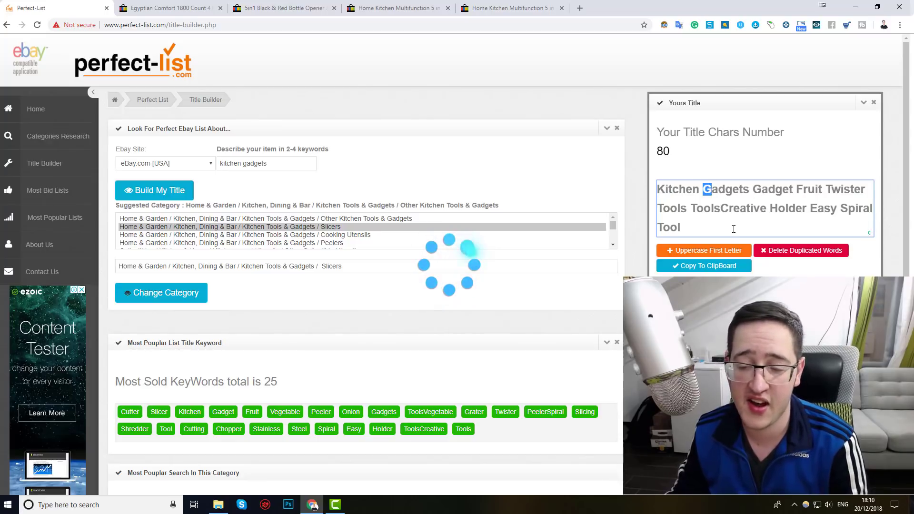
click(801, 256)
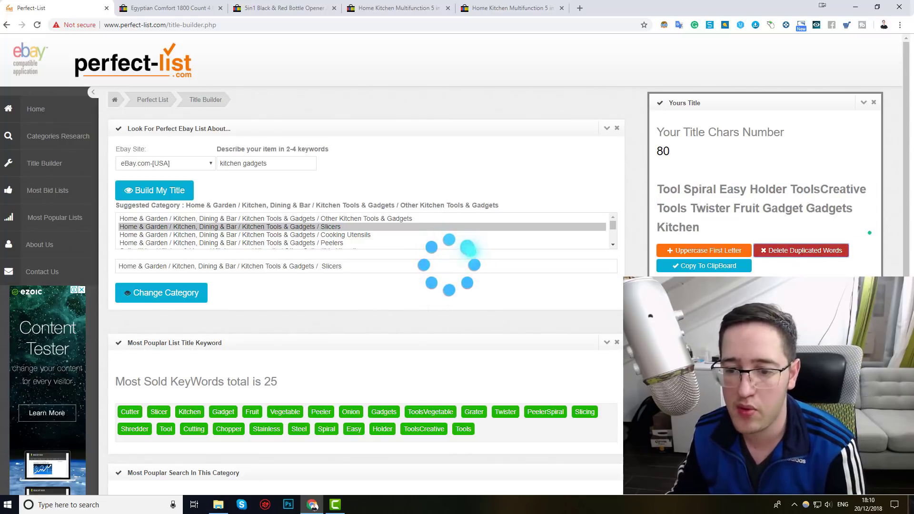
Step: Copy the 80-character title and paste it into the address bar as a check
click(690, 265)
click(533, 80)
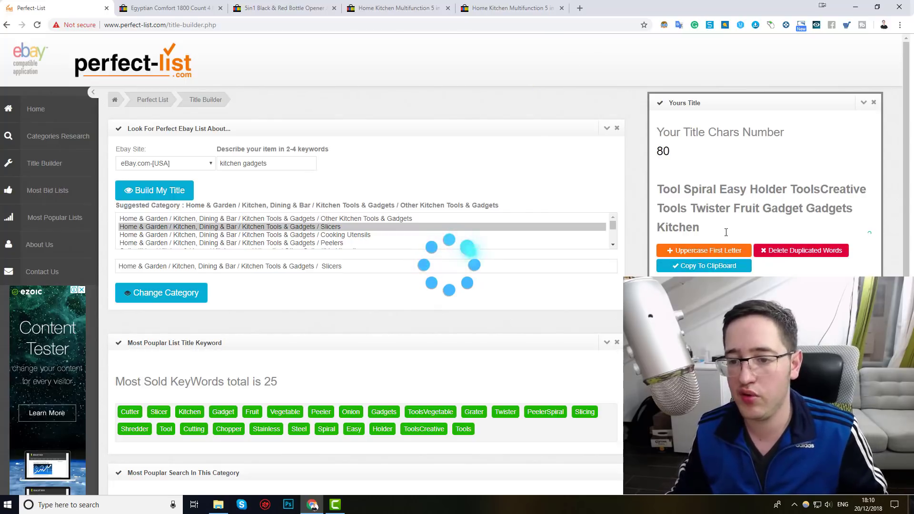
click(487, 28)
key(ctrl+v)
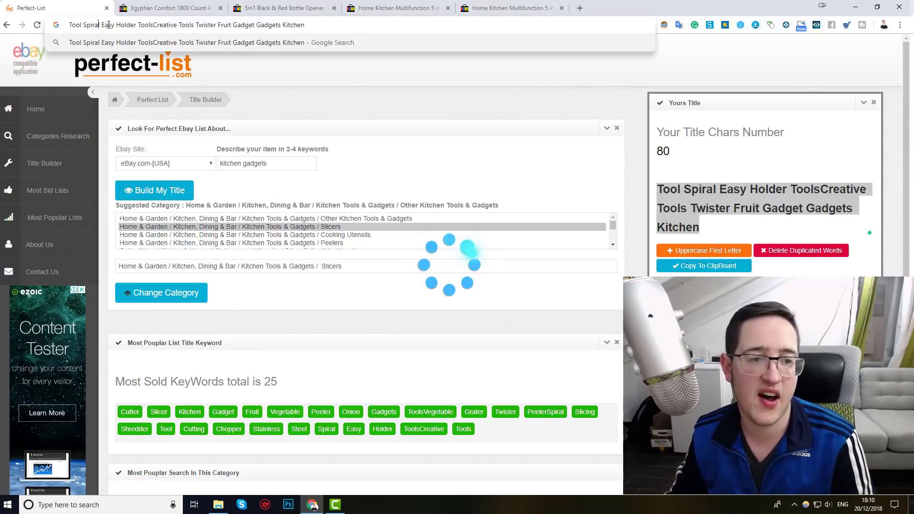
drag(84, 25, 304, 25)
click(420, 122)
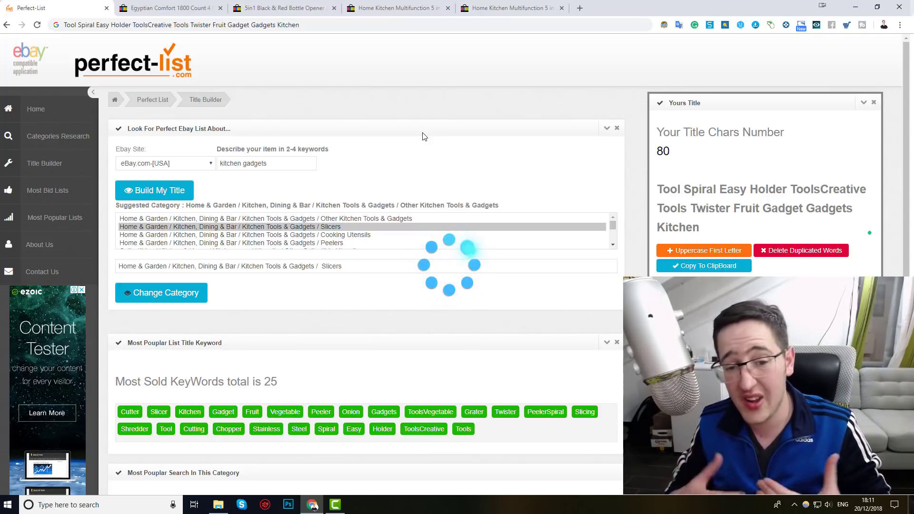
Step: Delete the word 'Twister' from the title, bringing it down to 72 characters
scroll(363, 376, down, 2)
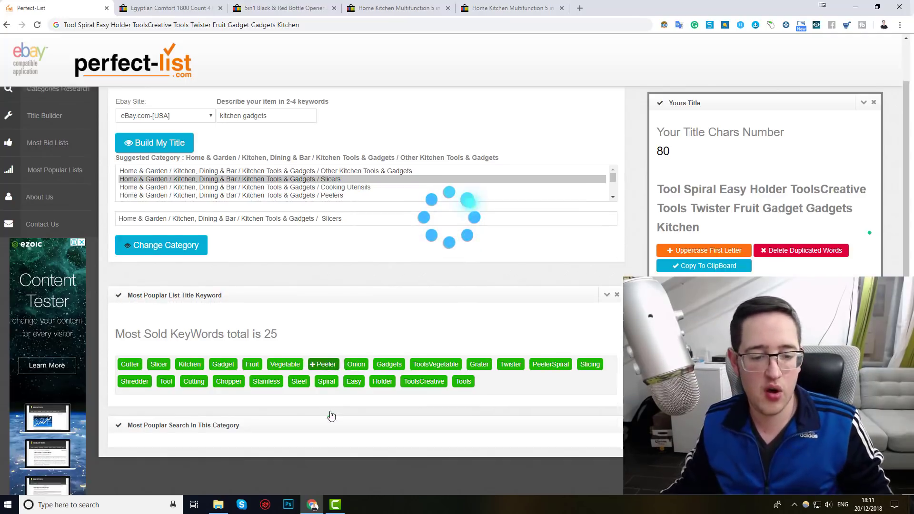
scroll(347, 355, up, 2)
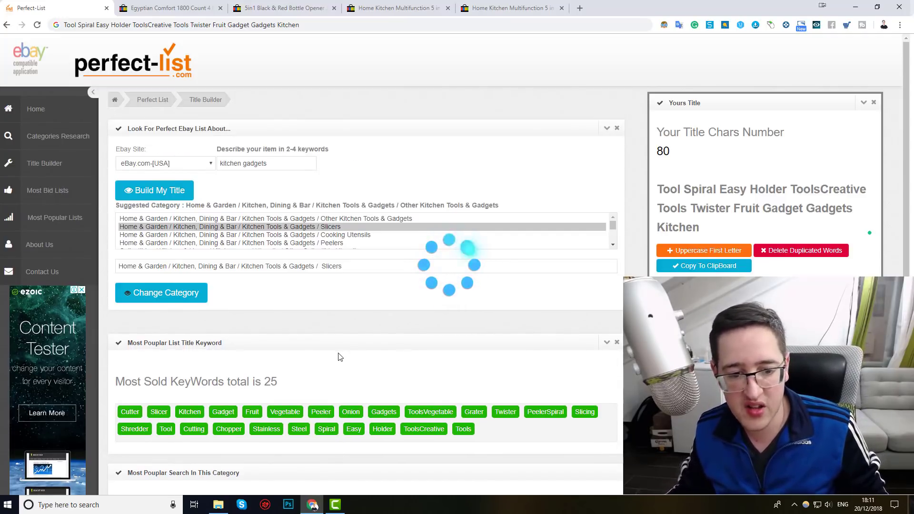
scroll(339, 359, down, 2)
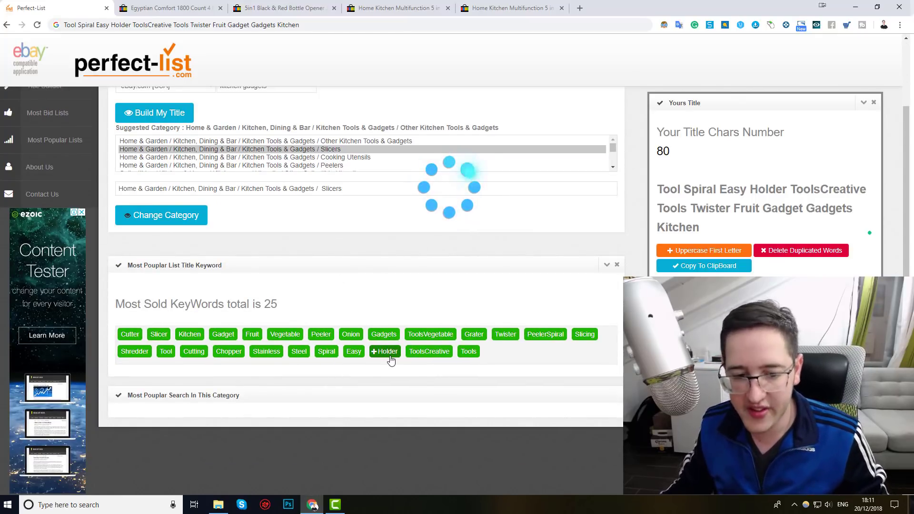
click(725, 210)
key(ctrl+a)
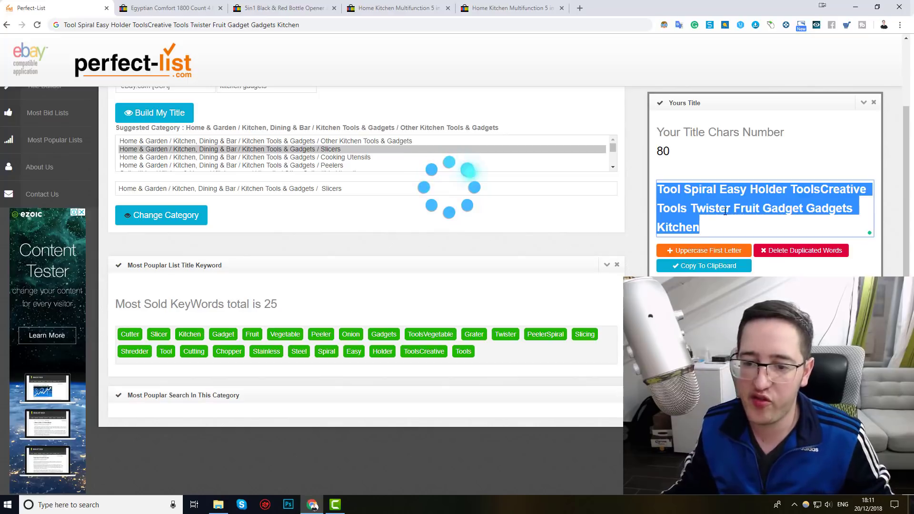
double_click(725, 210)
key(BackSpace)
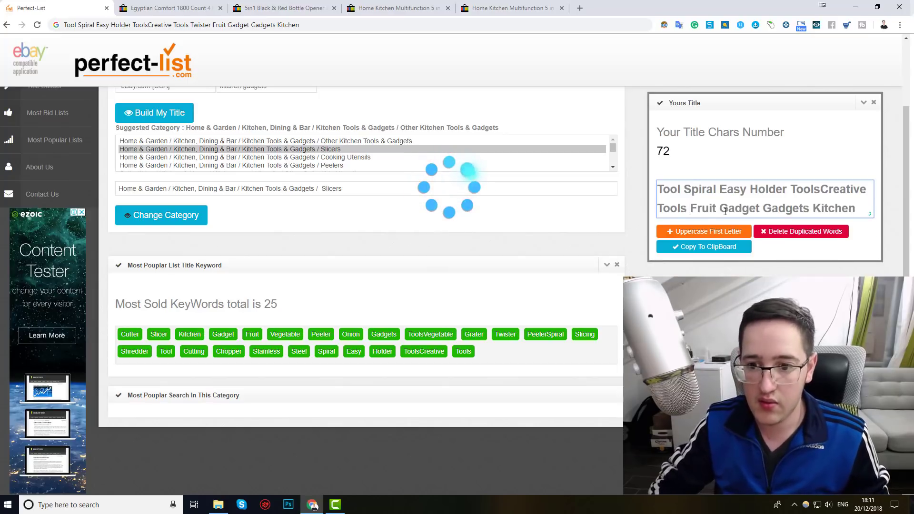
key(BackSpace)
double_click(668, 150)
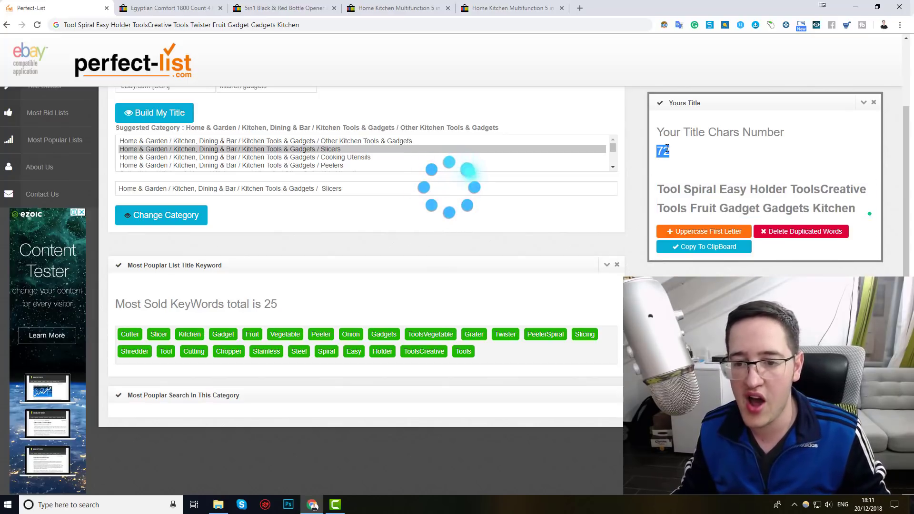
Step: Open a new browser tab alongside Perfect-List
scroll(159, 210, up, 2)
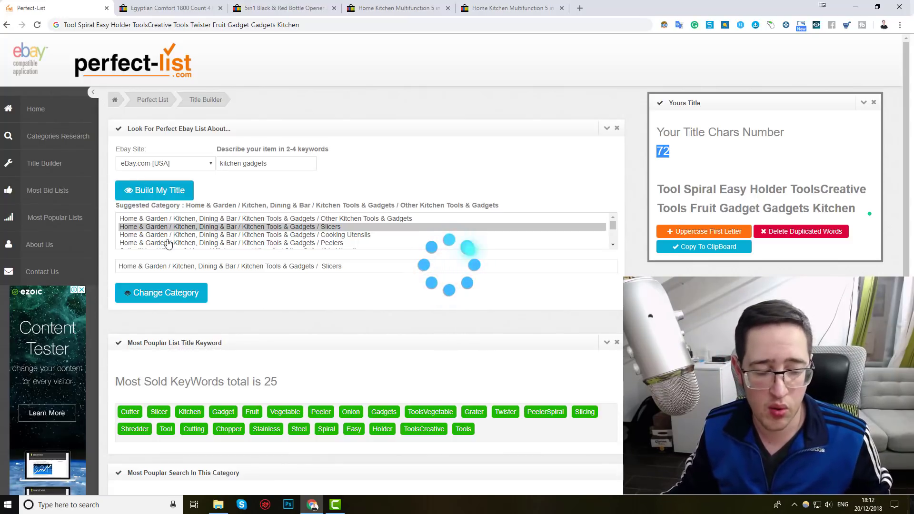
click(453, 181)
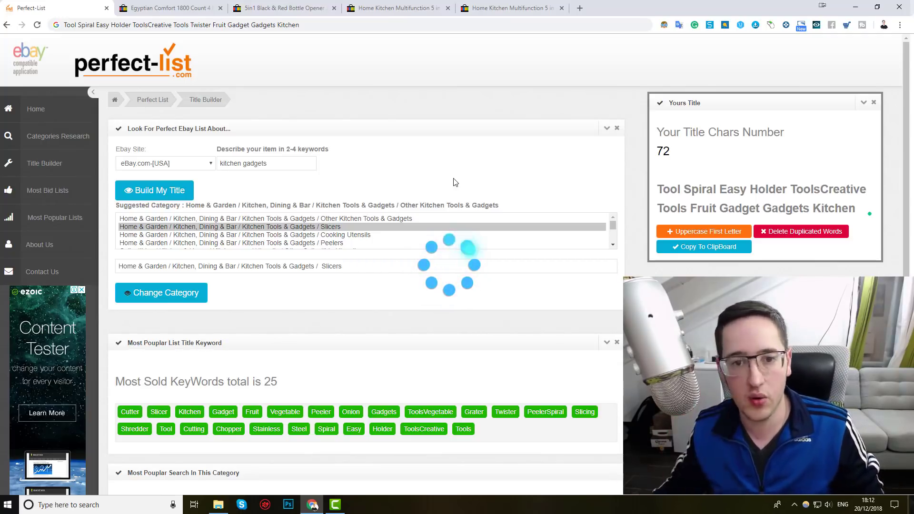
click(580, 8)
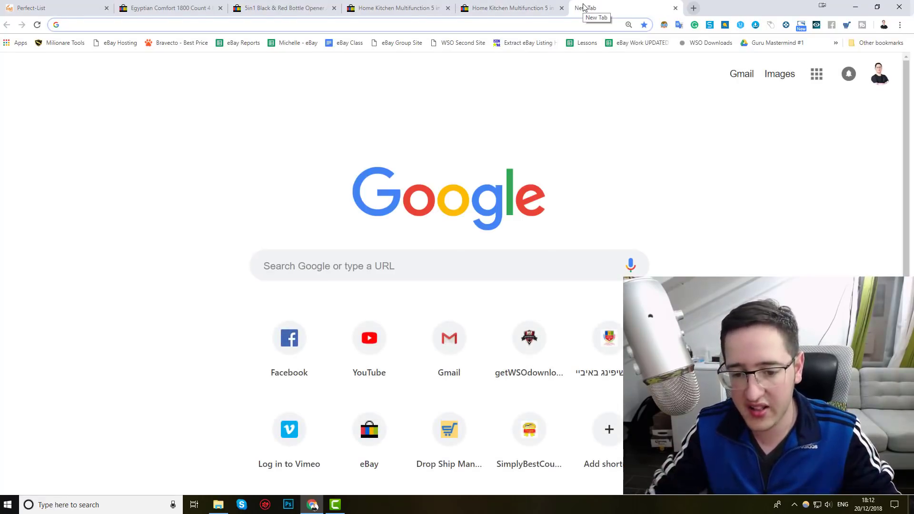
Step: Search Google for 'perfect list' and open the Perfect-List site result
text(p)
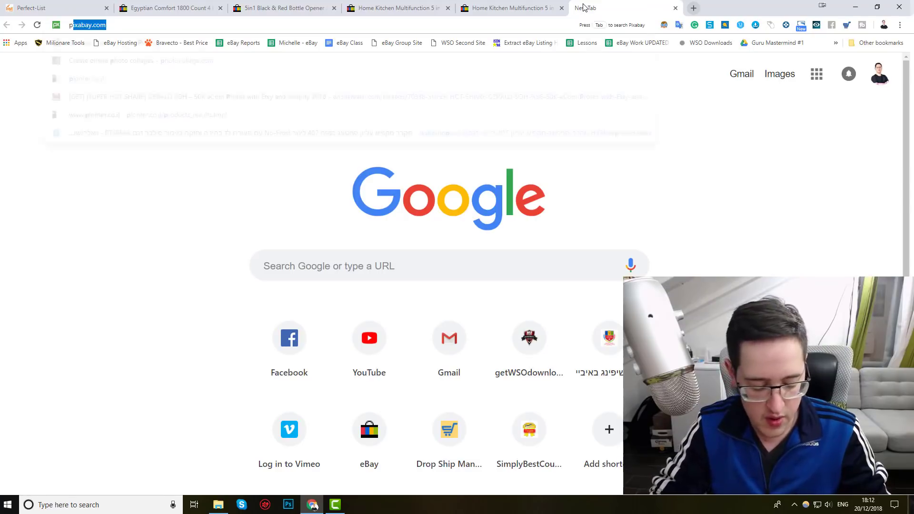
text(erfect list)
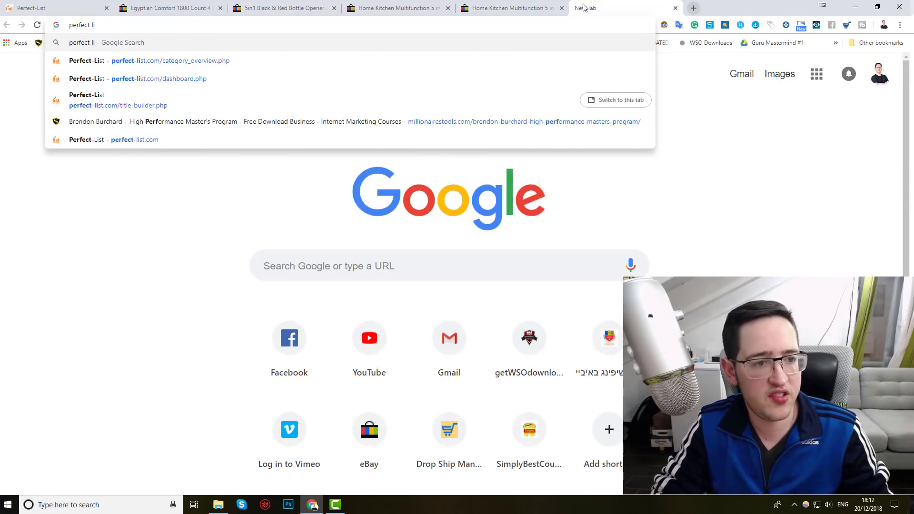
key(Return)
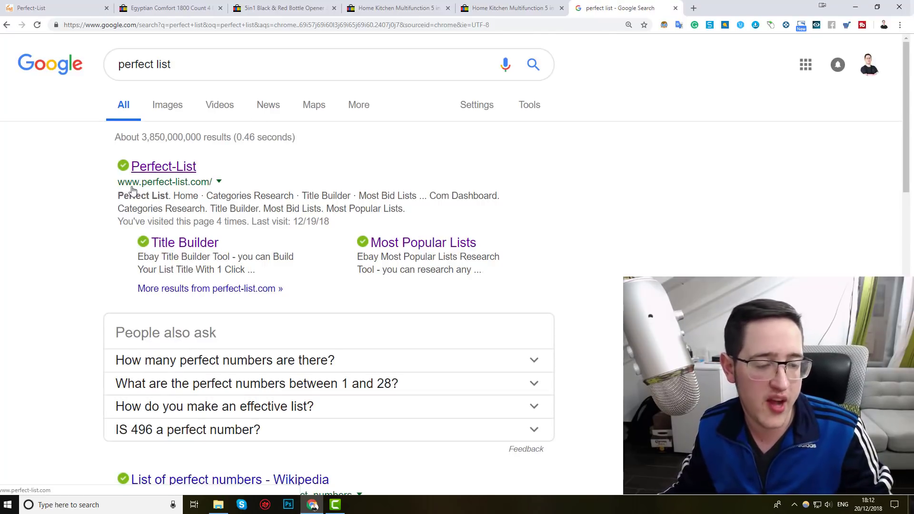
click(157, 193)
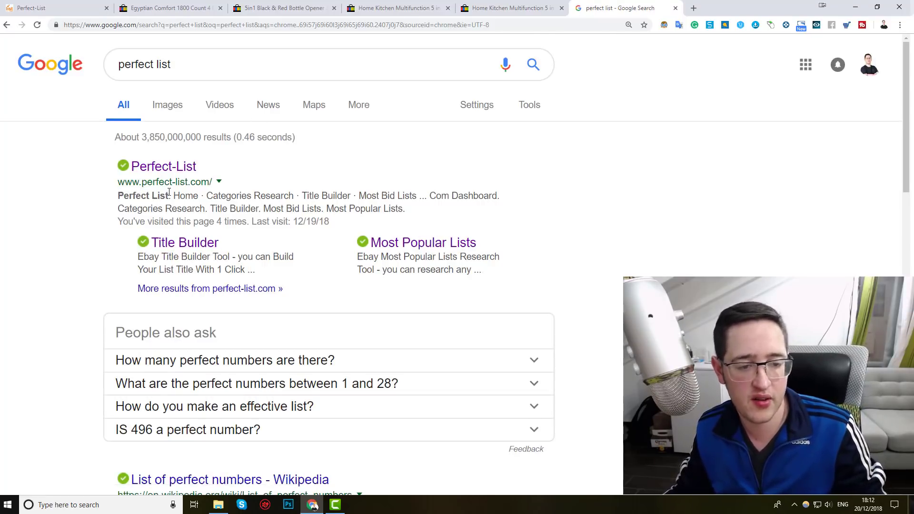